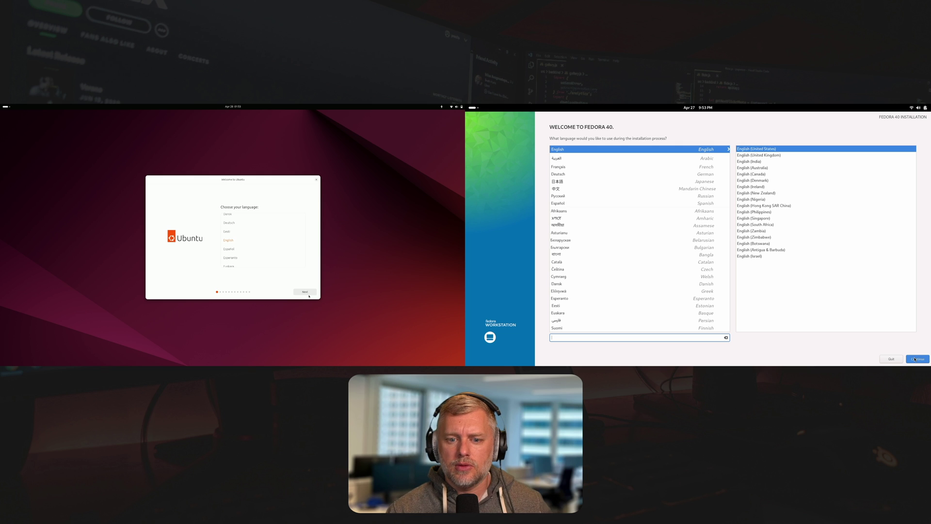
Move both installers past language selection and turn on Large text under Ubuntu's Seeing options.
left_click(915, 360)
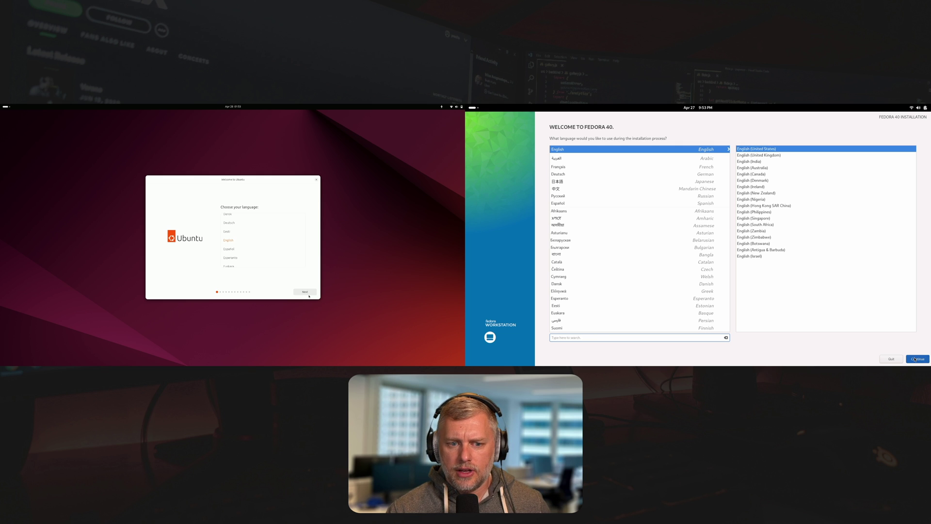
left_click(305, 292)
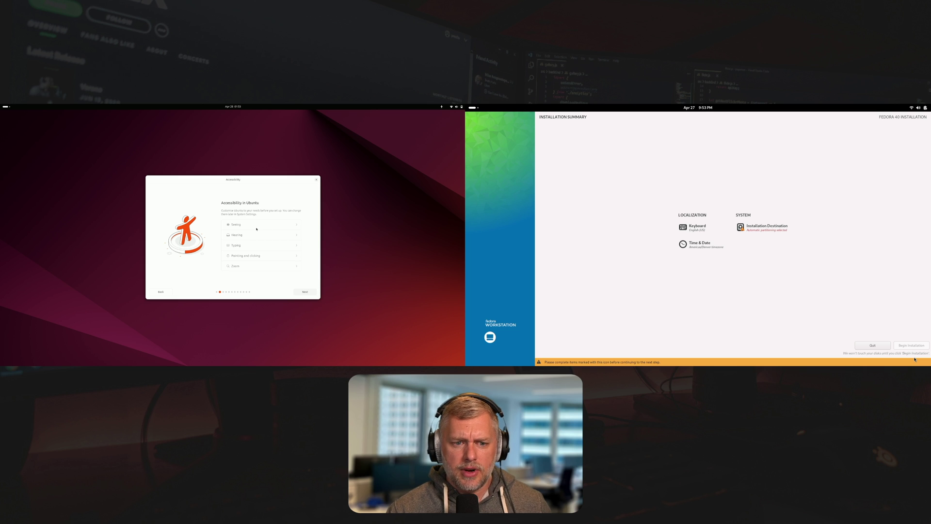
left_click(237, 225)
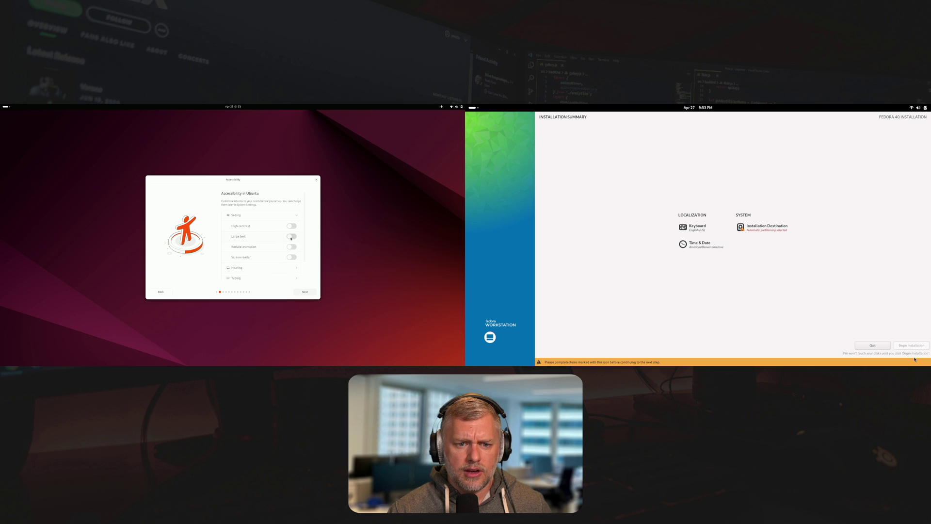
left_click(291, 237)
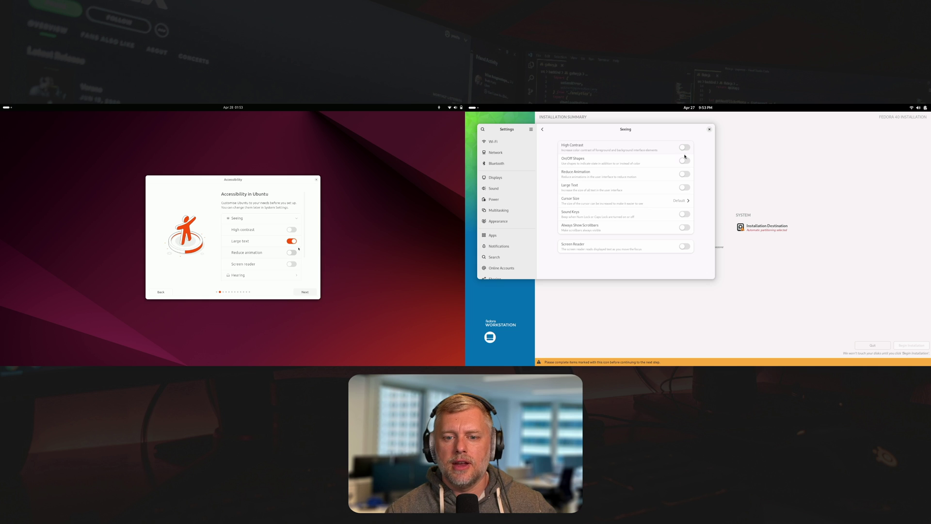
Turn on Fedora's large text and take Ubuntu through keyboard, internet, install type and default apps.
left_click(687, 189)
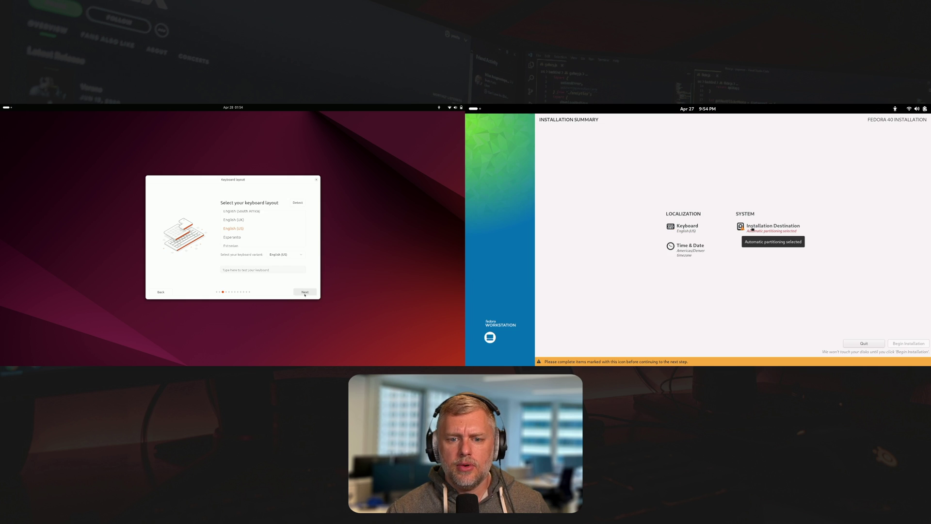
left_click(305, 292)
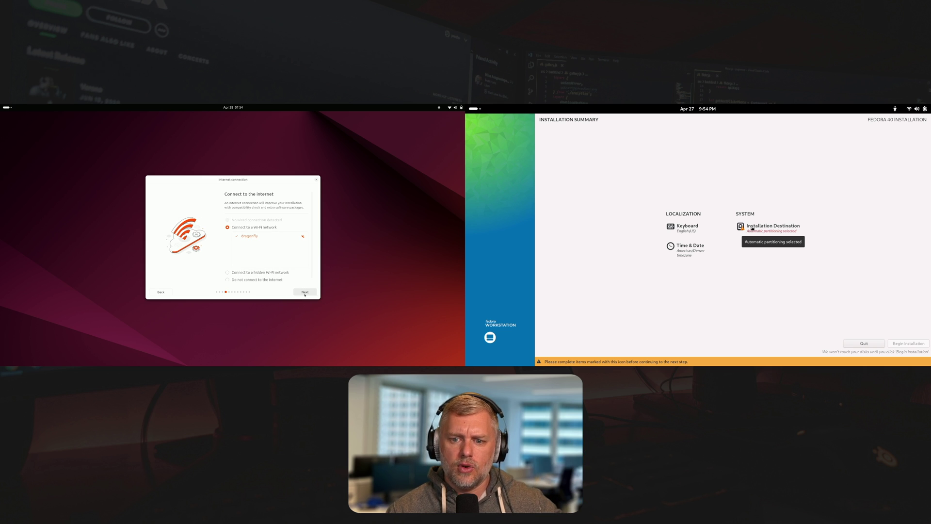
left_click(753, 229)
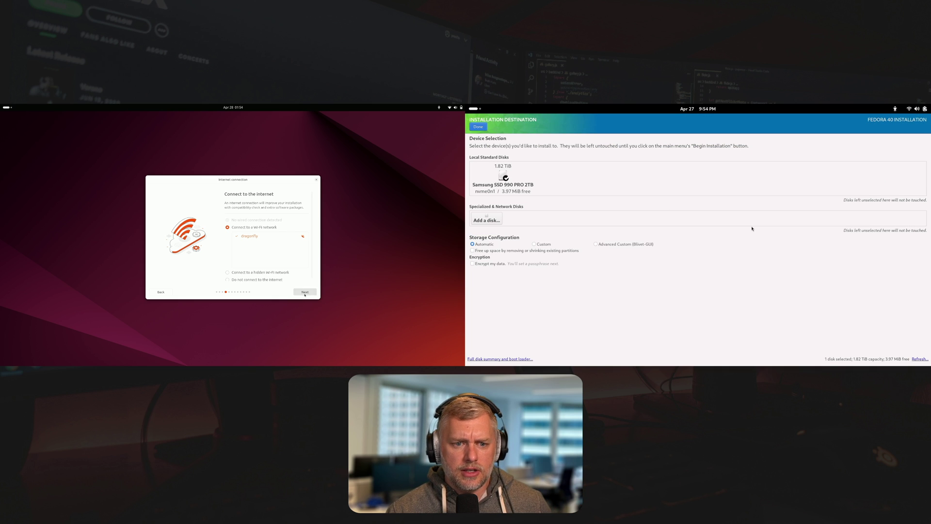
left_click(305, 293)
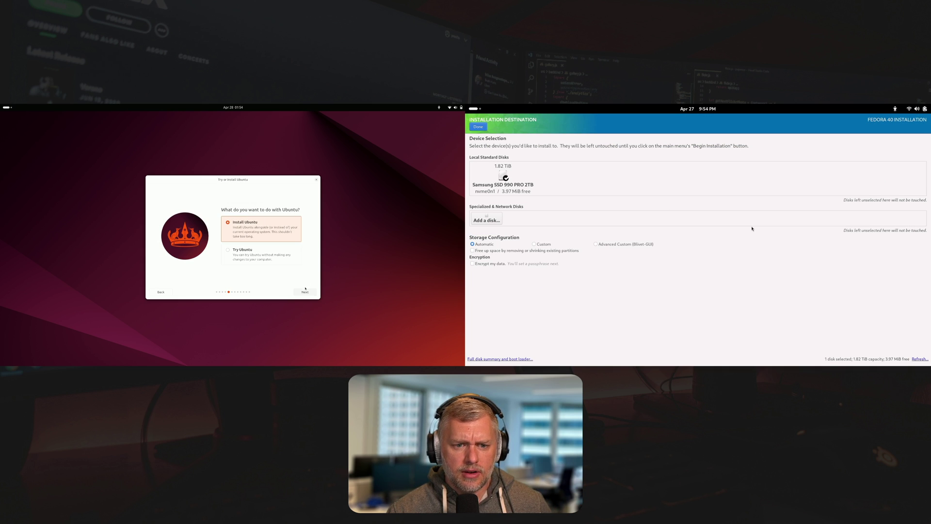
left_click(305, 291)
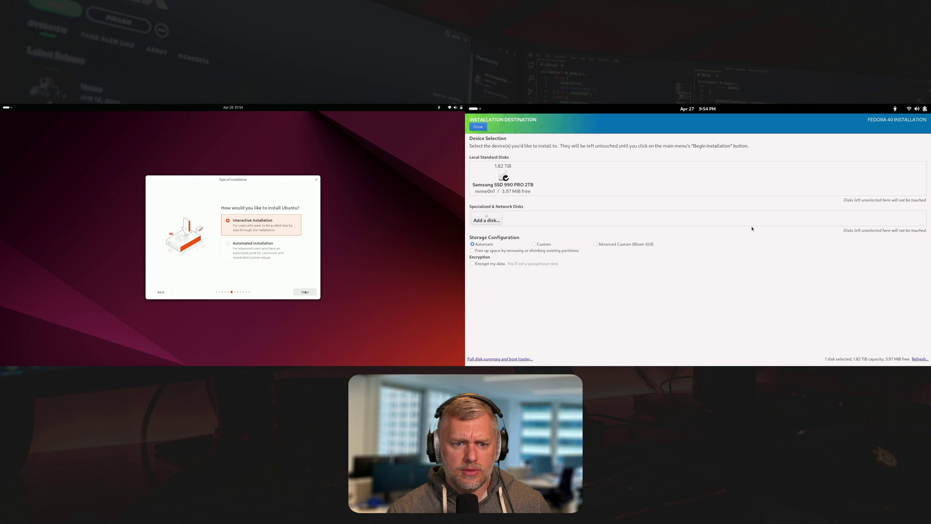
left_click(305, 292)
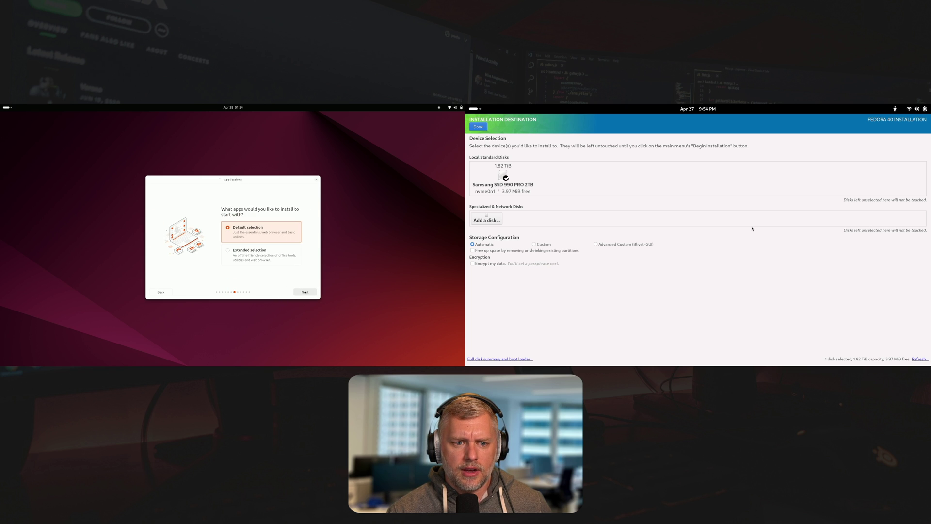
left_click(305, 291)
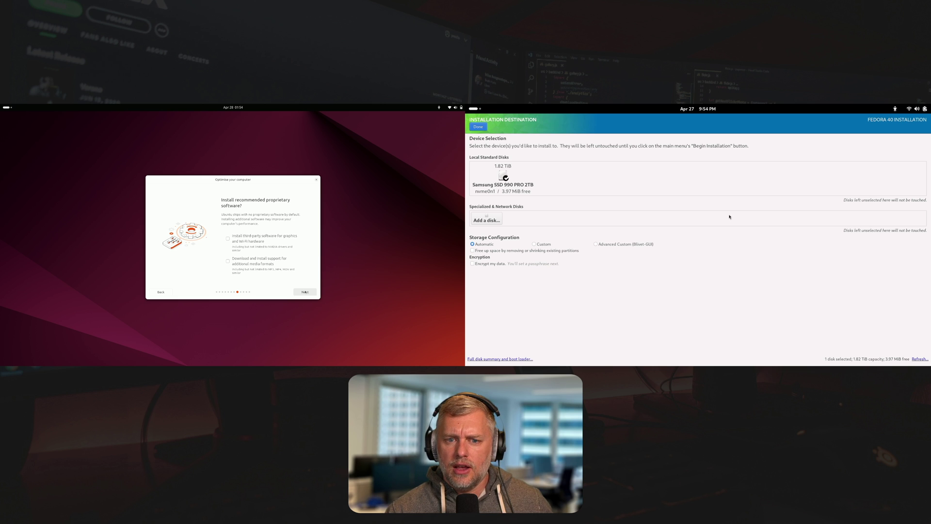
Delete all partitions on Fedora's disk to reclaim space and begin the installation.
left_click(478, 126)
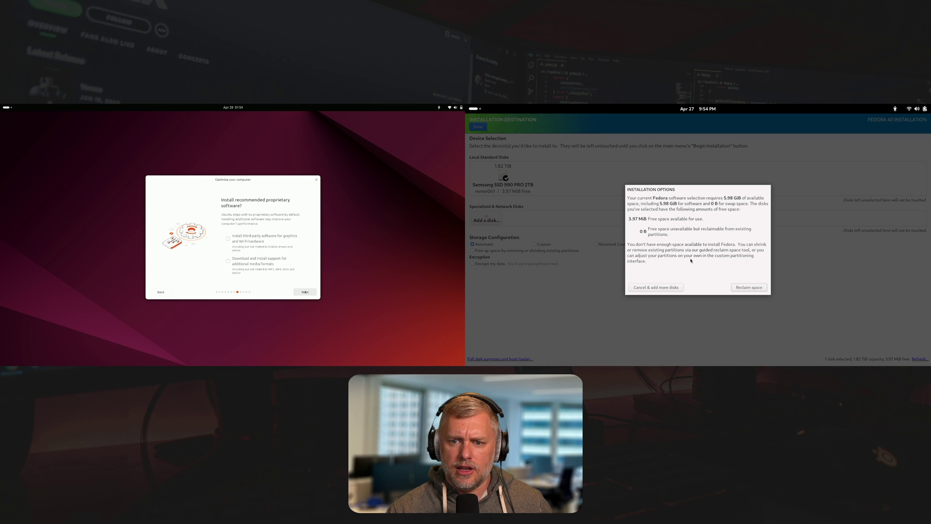
left_click(736, 288)
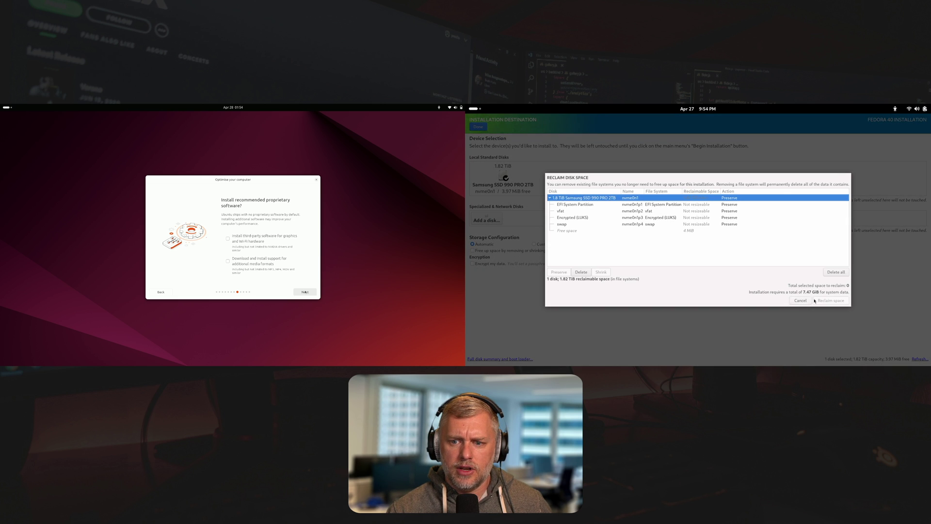
left_click(833, 272)
left_click(831, 301)
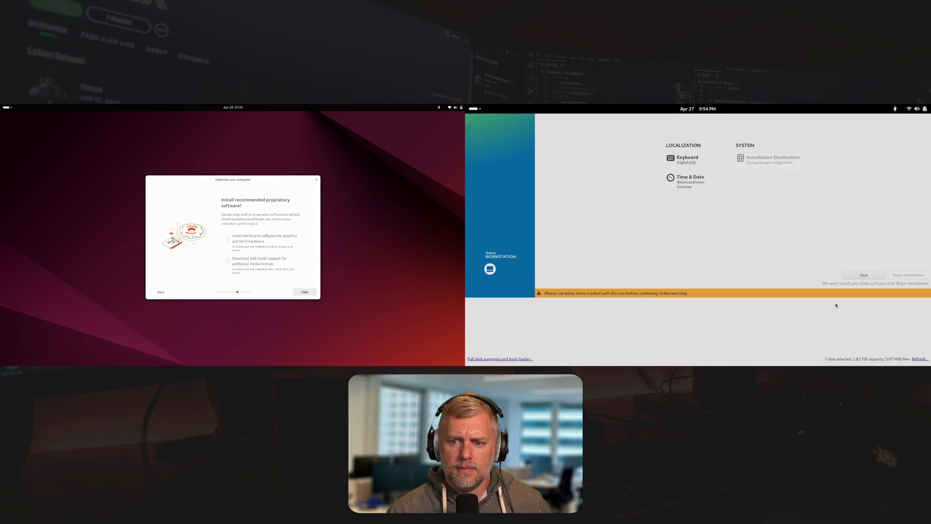
left_click(908, 352)
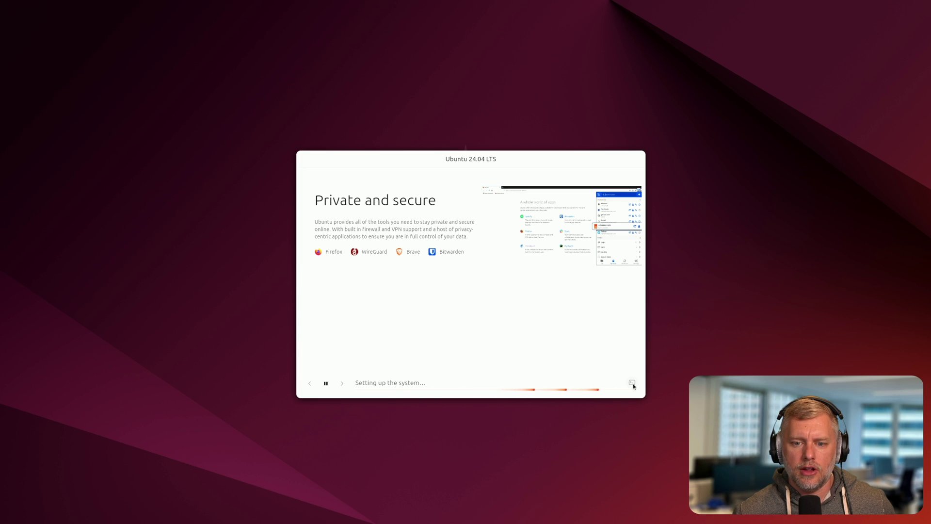
Show the Ubuntu installer's detailed log output while the installation completes.
left_click(632, 384)
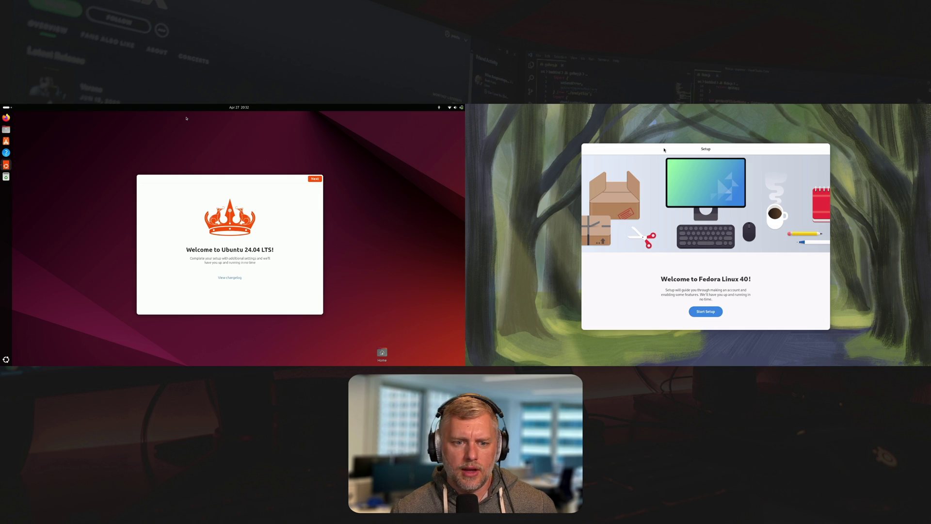
Start Fedora's and Ubuntu's first-boot setups, leaving Ubuntu Pro on Skip for now.
left_click(713, 313)
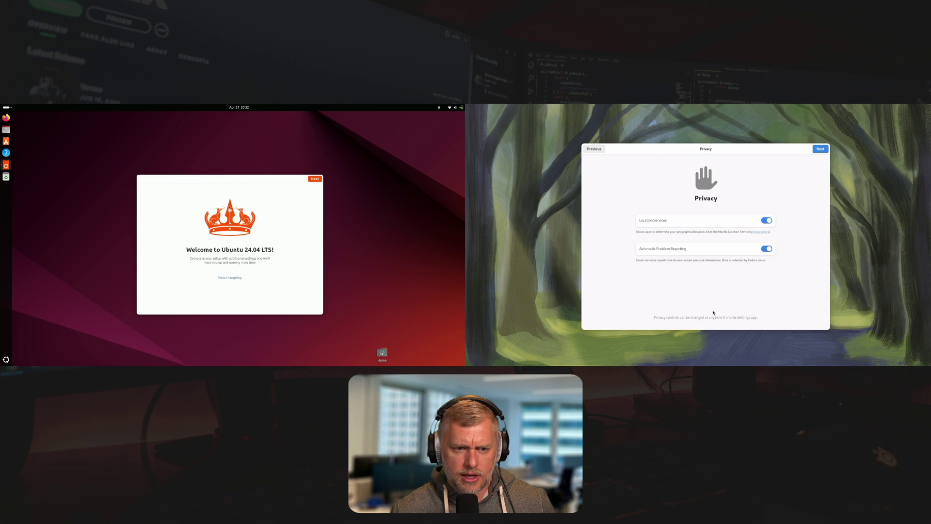
left_click(311, 180)
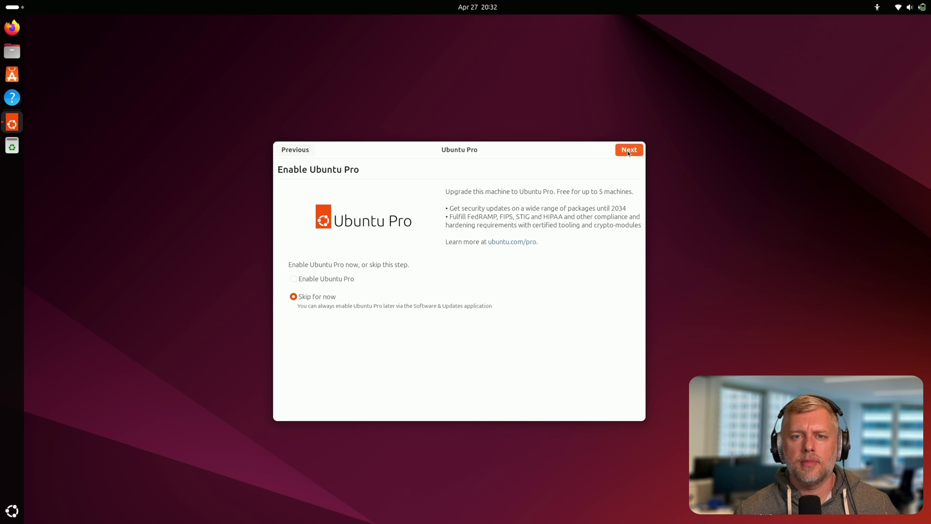
left_click(629, 152)
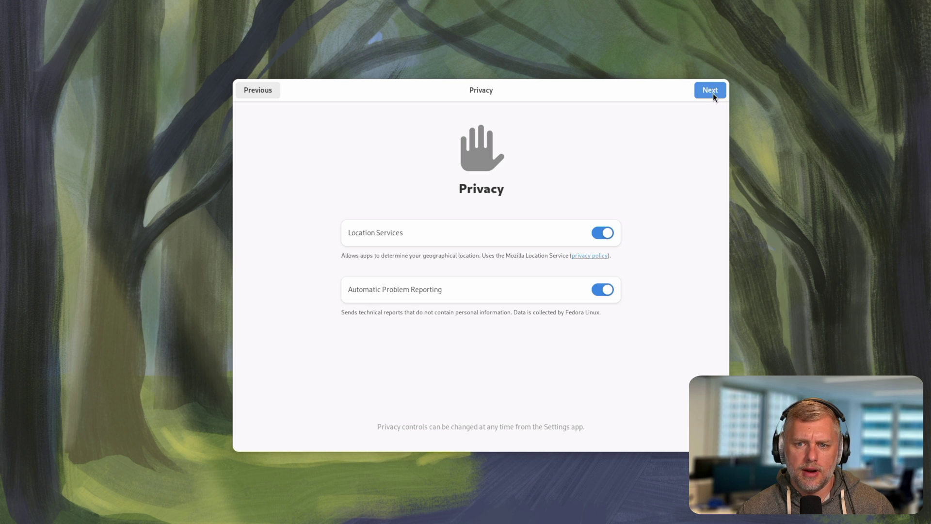
Keep Fedora's privacy defaults and enable third-party software repositories.
left_click(713, 93)
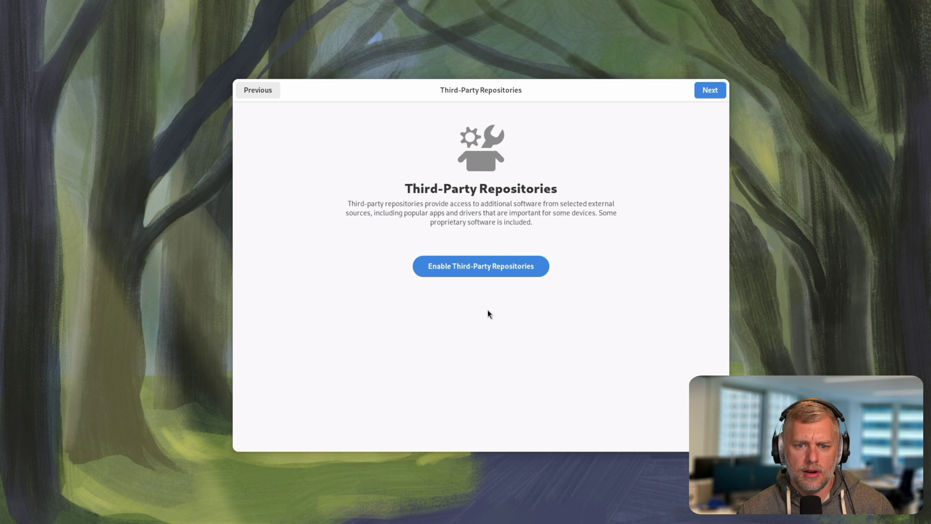
left_click(500, 267)
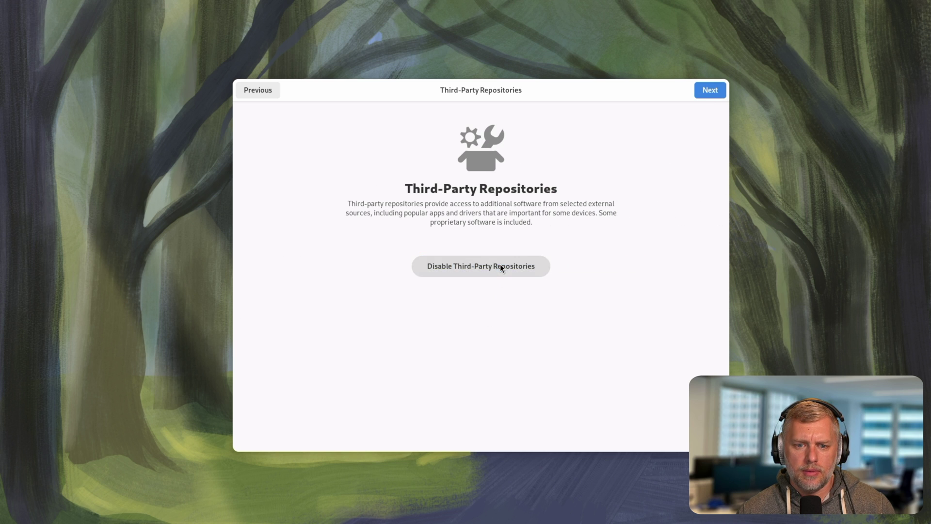
left_click(708, 91)
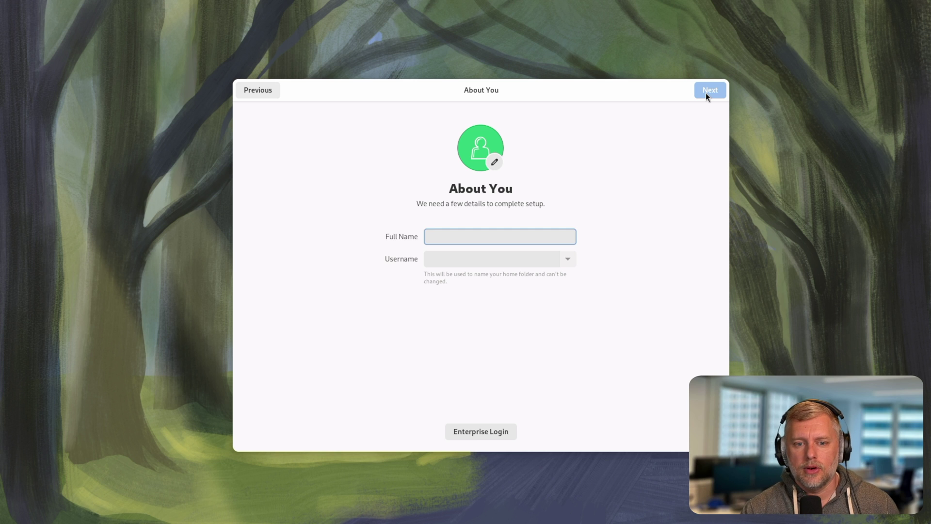
Enter the account's full name, set and confirm its password, and finish setup.
type("li")
type("nuxtv")
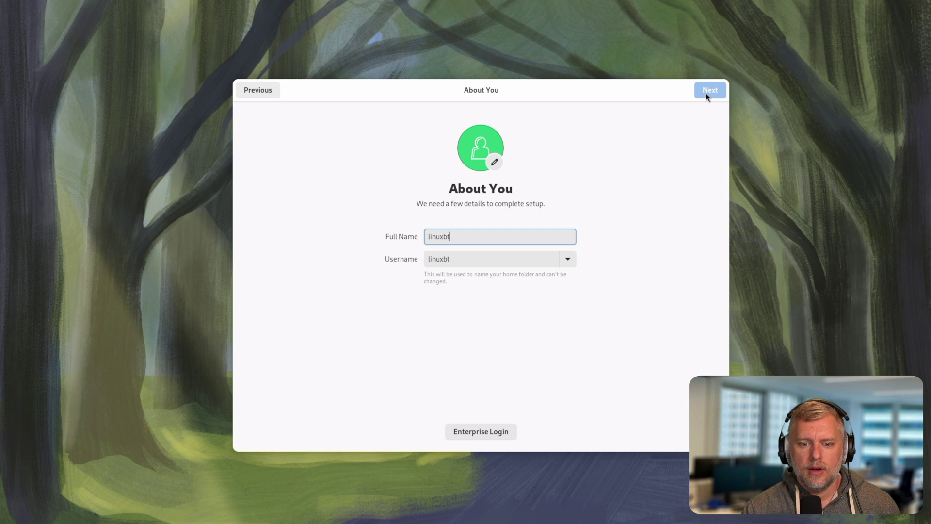
left_click(706, 91)
type("passw")
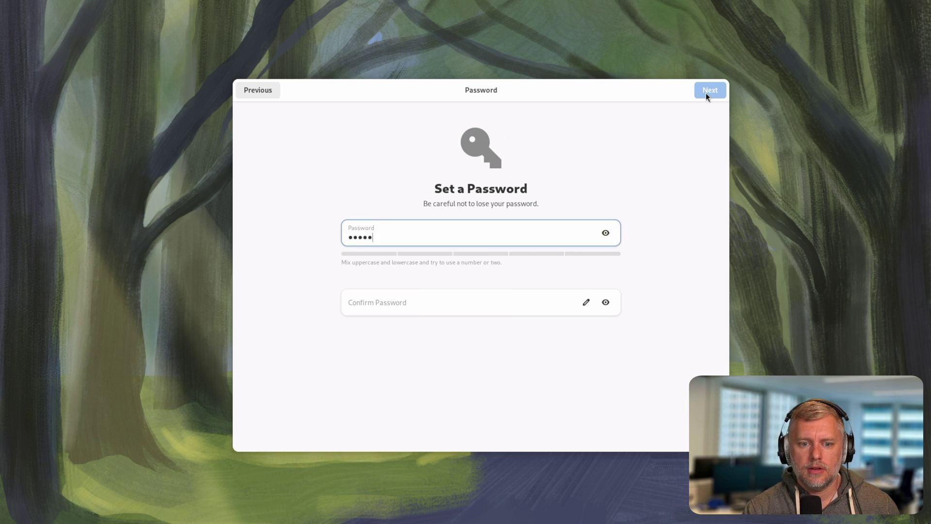
type("ord")
key("Tab")
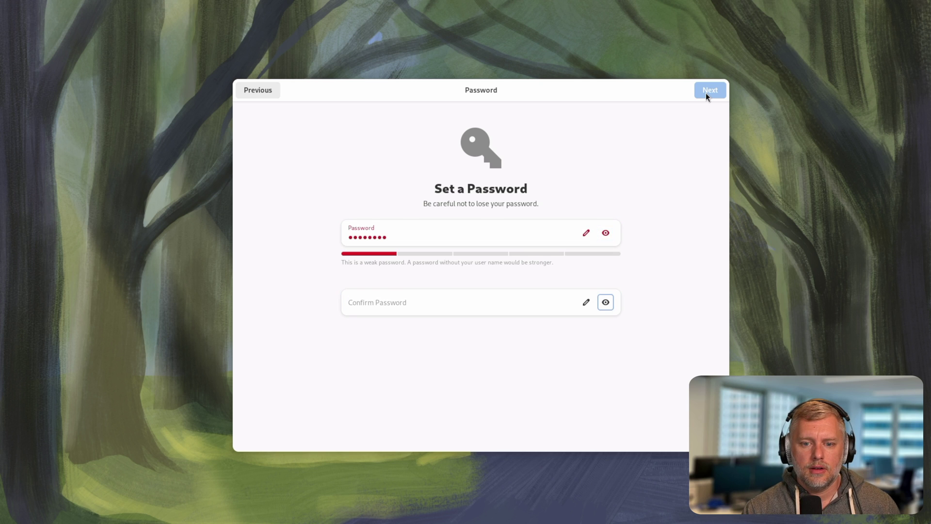
type("password")
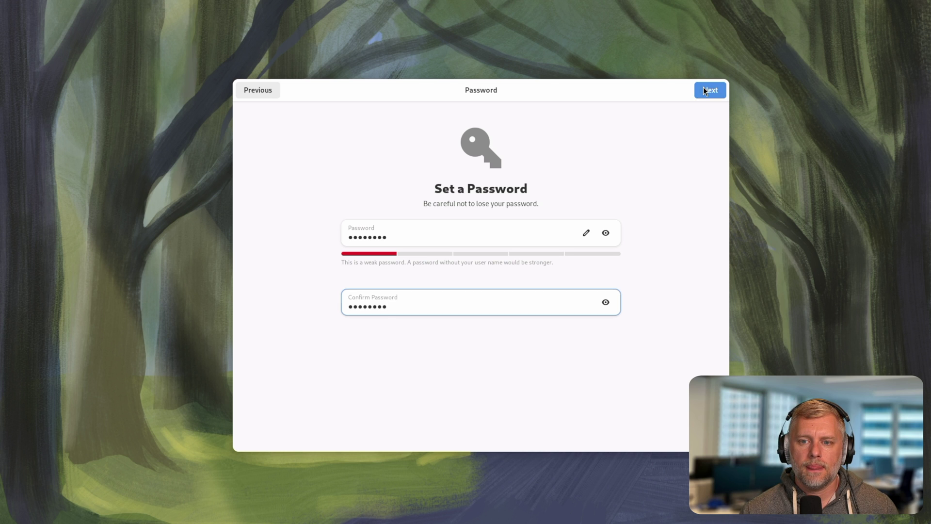
left_click(703, 88)
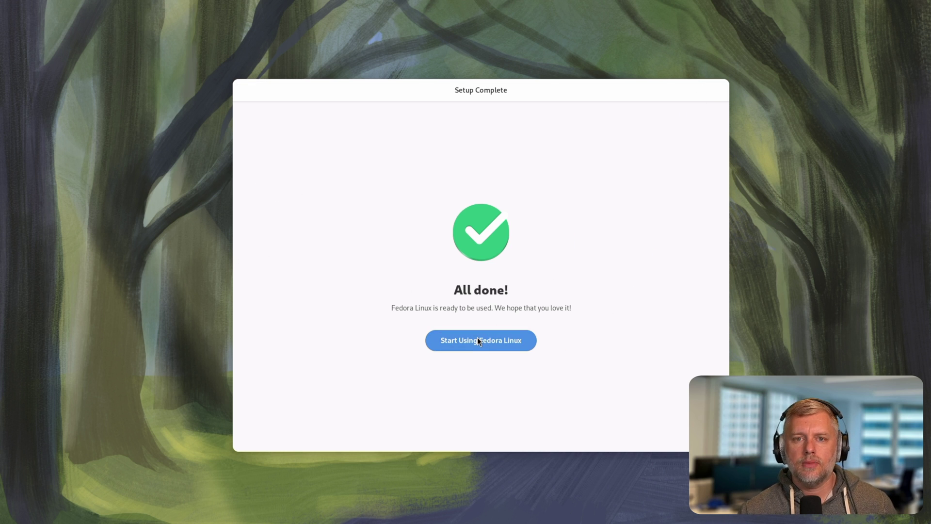
Start using Fedora Linux and page through the tour, including Just Type to Search and workspaces.
left_click(477, 340)
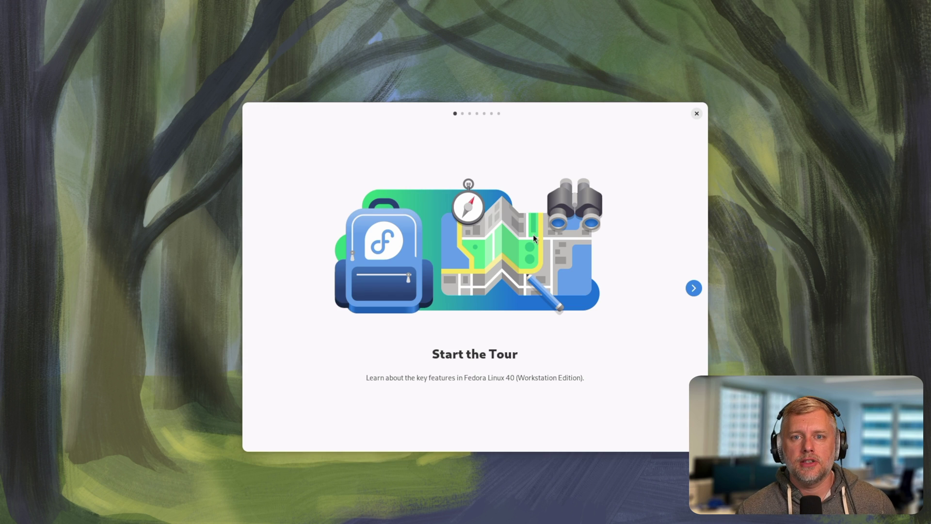
left_click(700, 290)
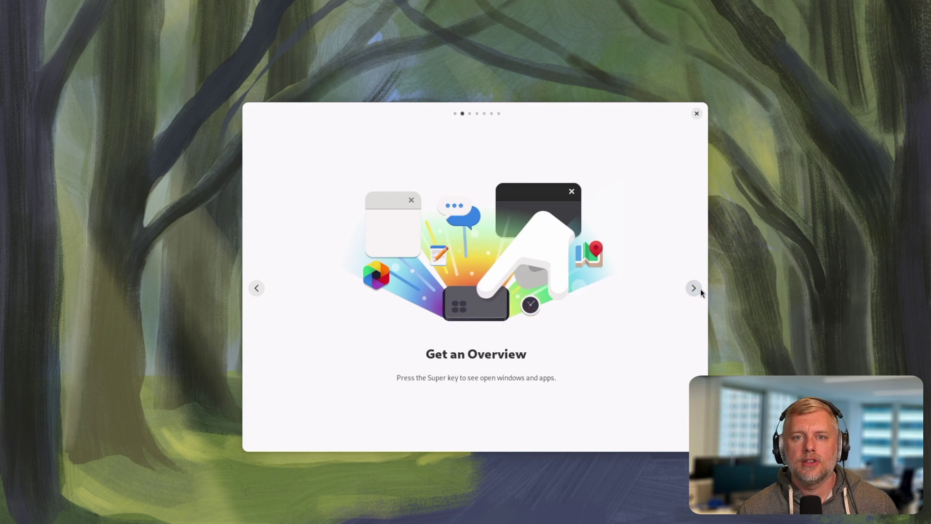
left_click(701, 290)
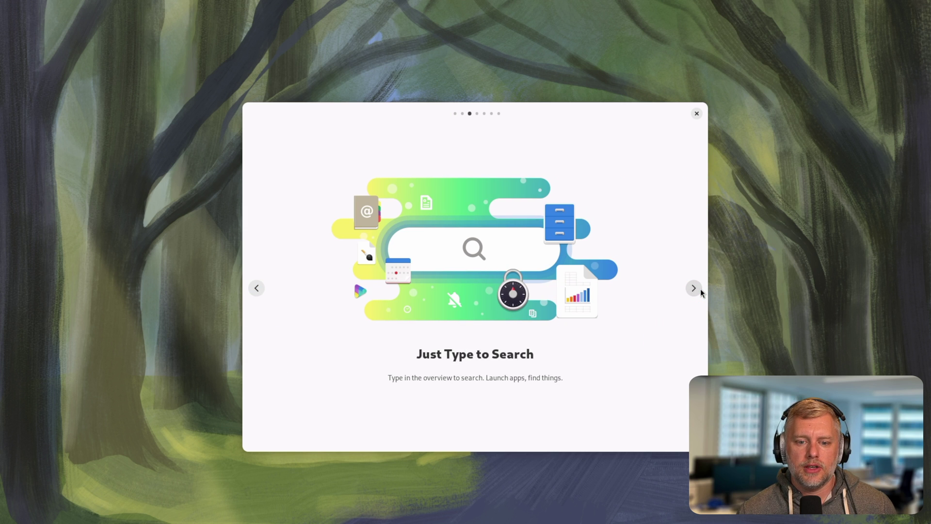
left_click(700, 289)
left_click(700, 289)
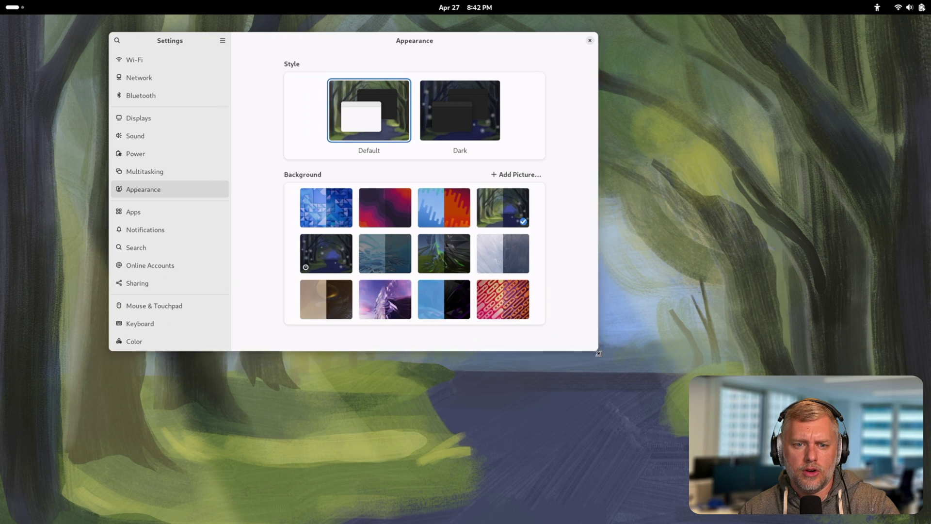
Enlarge Settings and try the red, green abstract and blue-and-orange wallpapers.
left_click_drag(599, 354, 661, 443)
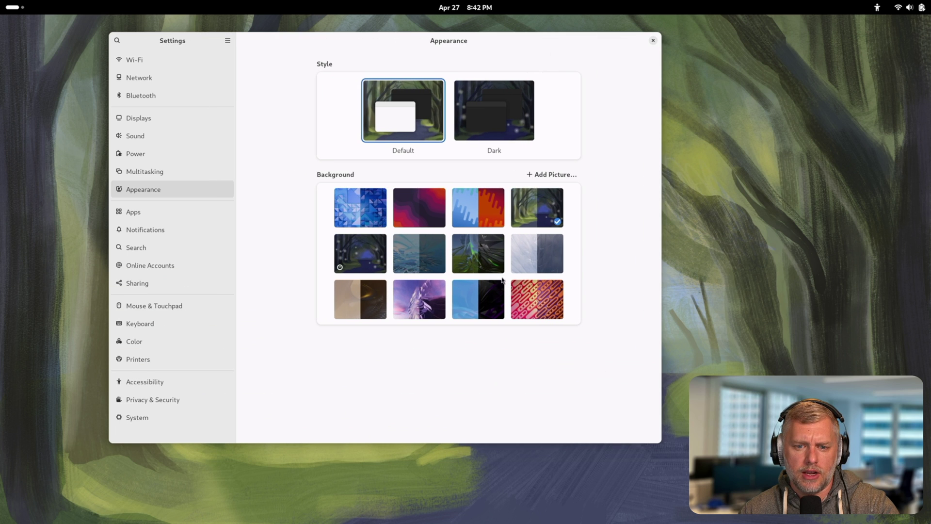
left_click(528, 296)
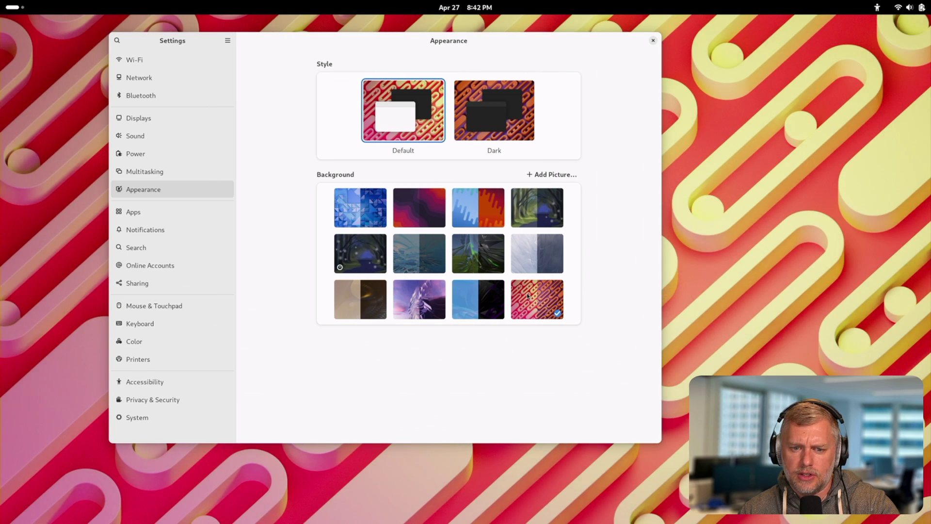
left_click(477, 253)
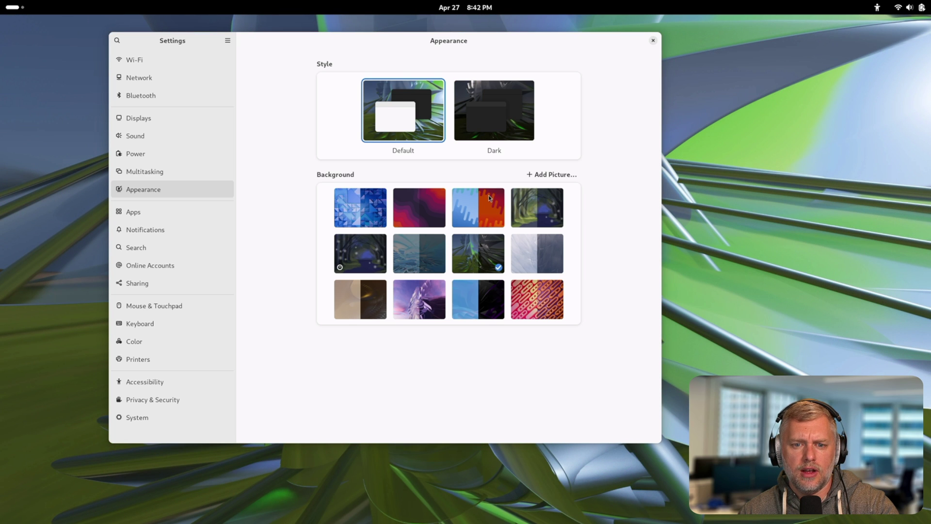
left_click(488, 195)
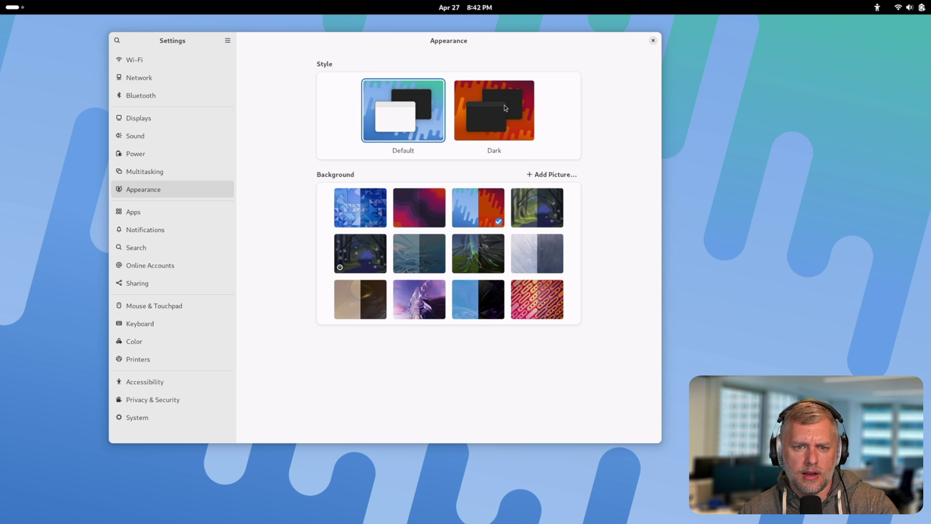
Settle on the beige-and-brown wallpaper with the dark style after trying grey and purple.
left_click(504, 106)
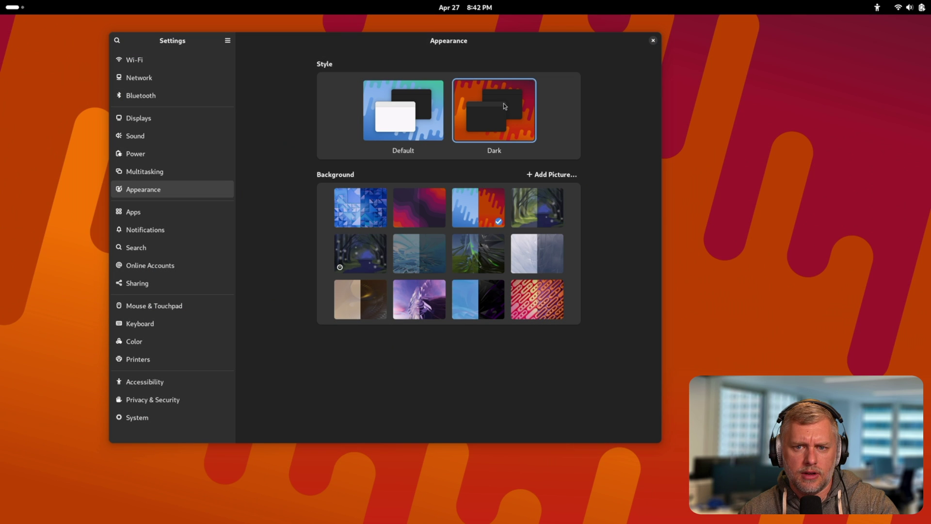
left_click(535, 237)
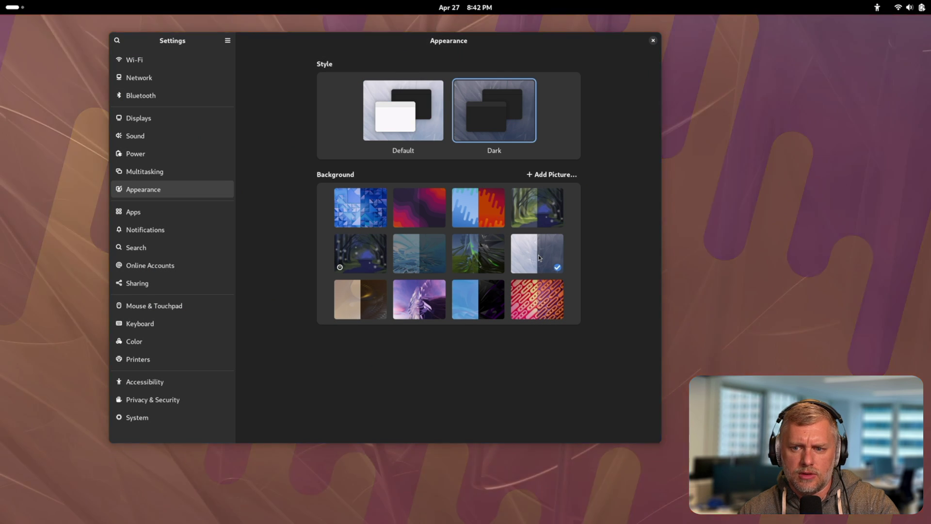
left_click(427, 307)
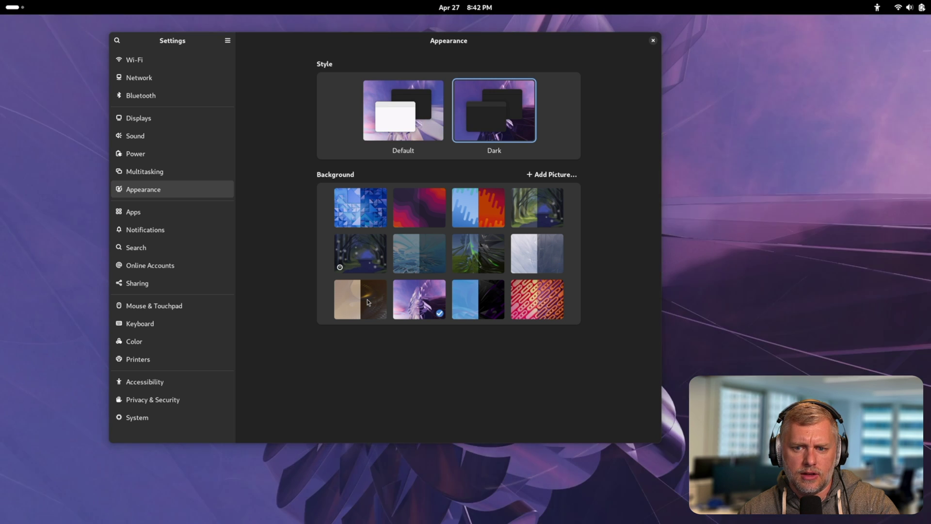
left_click(367, 302)
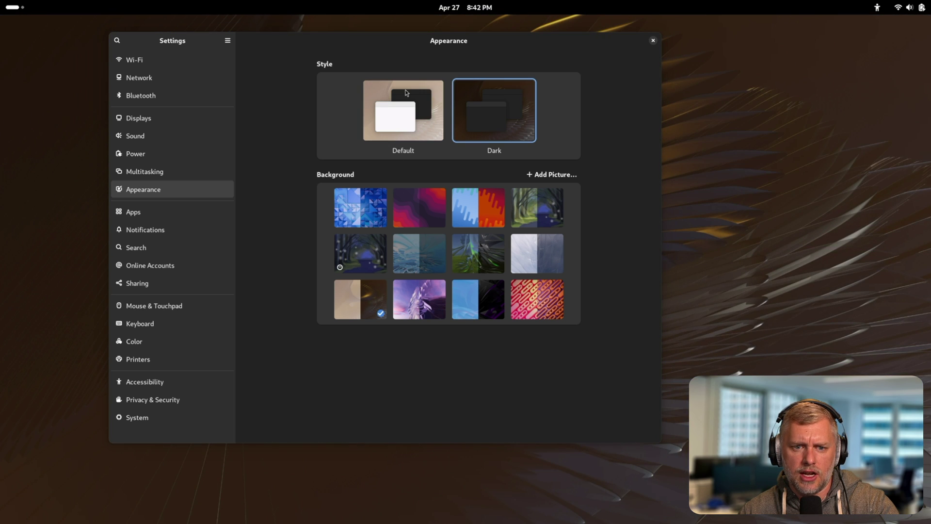
left_click(406, 92)
left_click(495, 92)
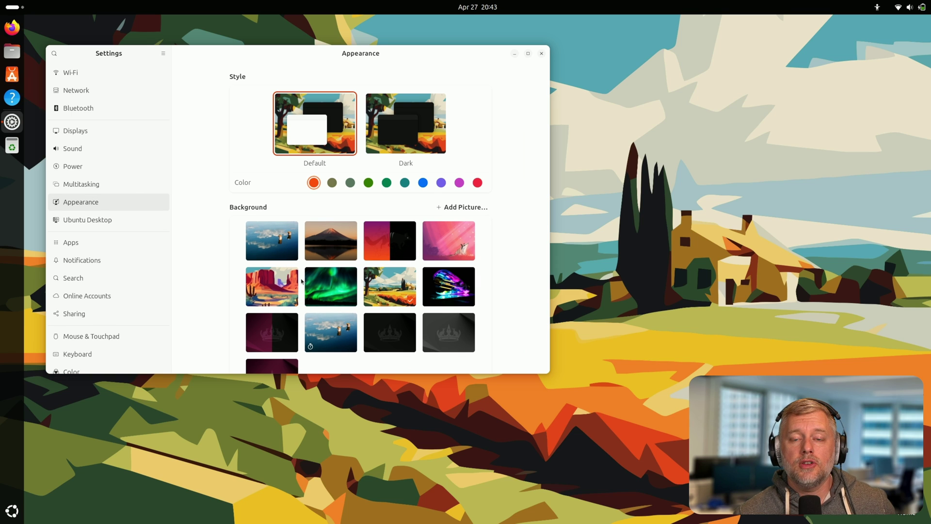
Try water-posts and maroon-crown wallpapers, then apply dark style with mountain-lake and close Settings.
left_click(264, 229)
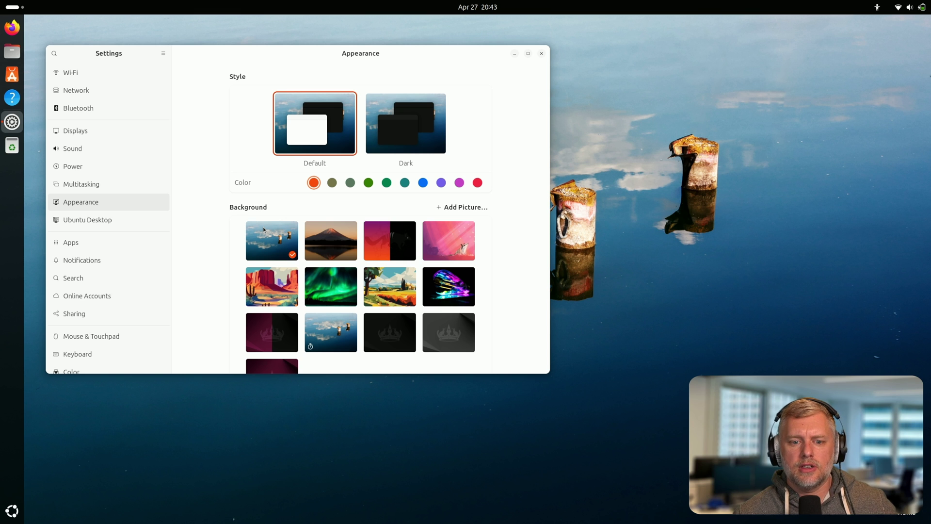
left_click(259, 334)
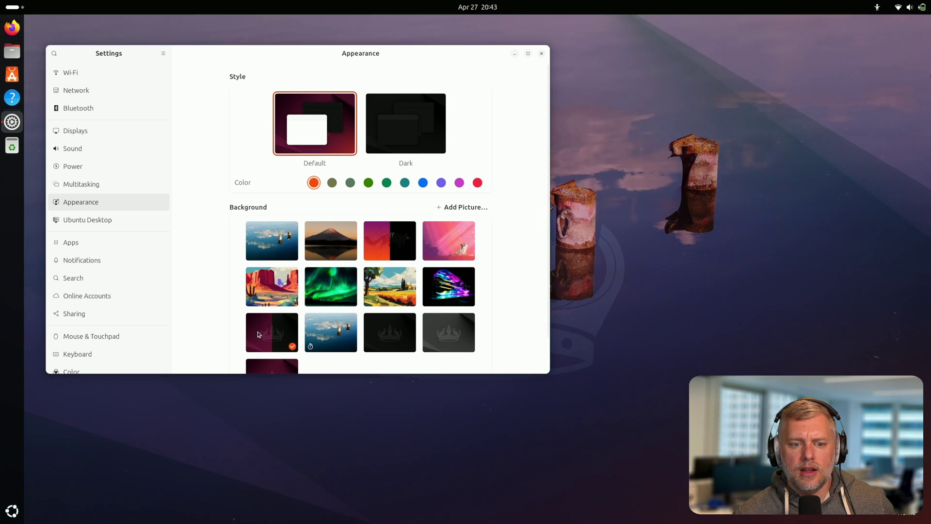
left_click(399, 139)
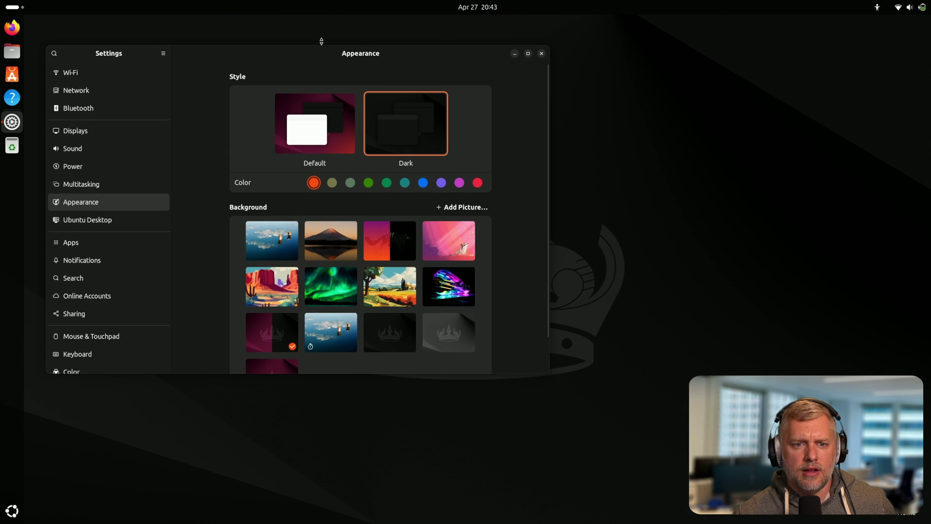
left_click_drag(313, 63, 340, 55)
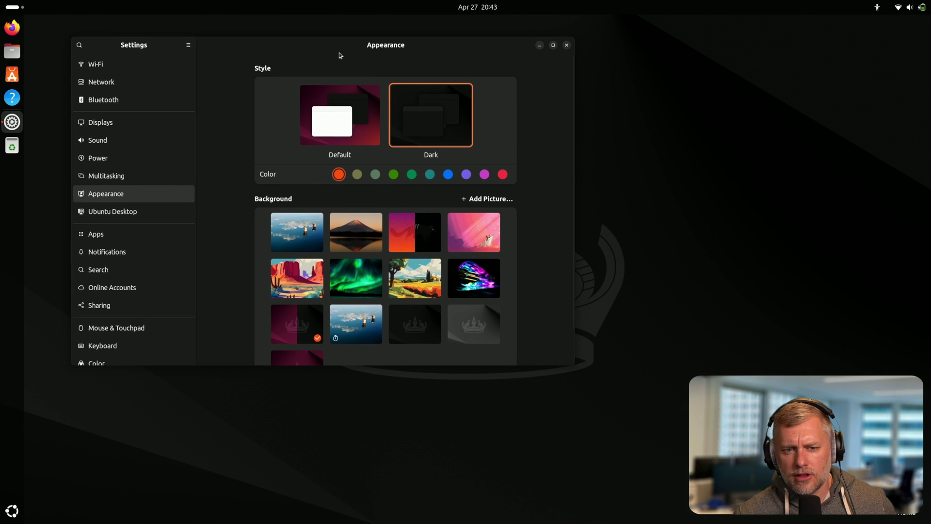
left_click(347, 223)
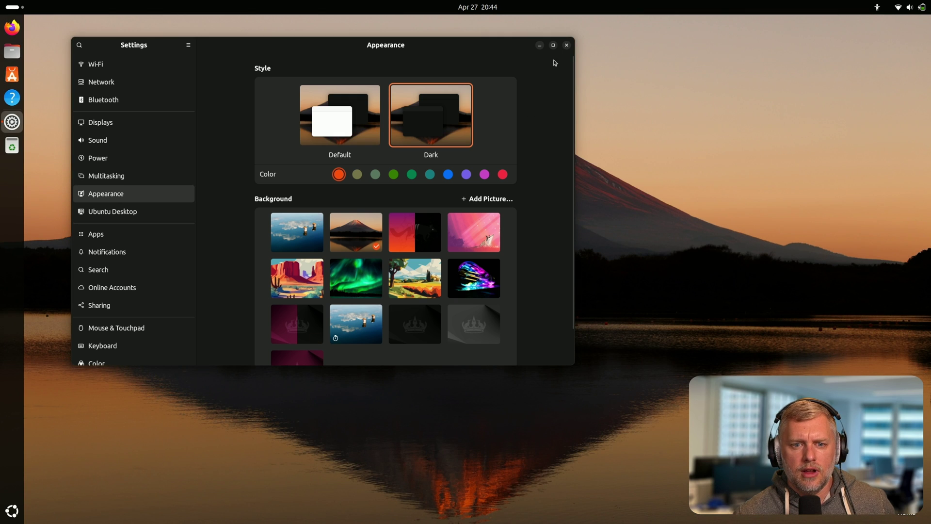
left_click(567, 45)
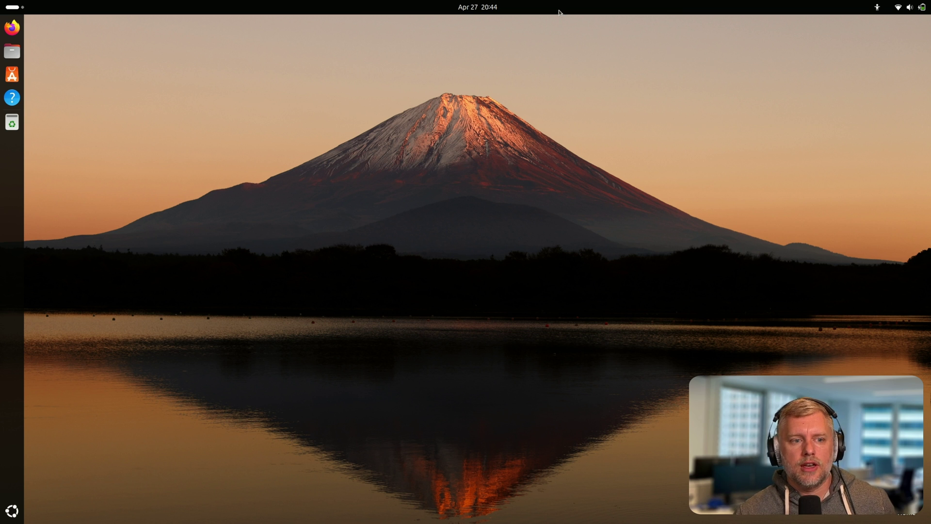
Search App Center for 'steam' and install Steam, authorising with the account password.
left_click(12, 75)
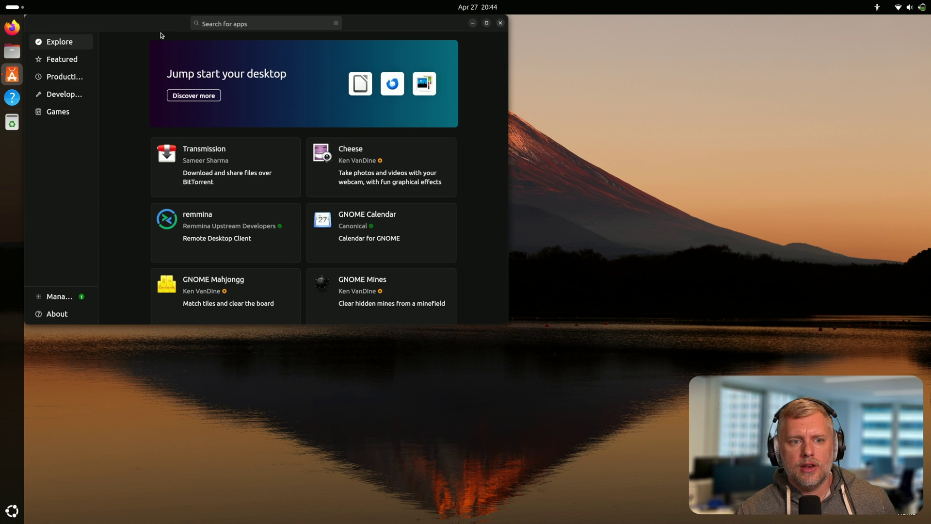
left_click_drag(160, 33, 383, 105)
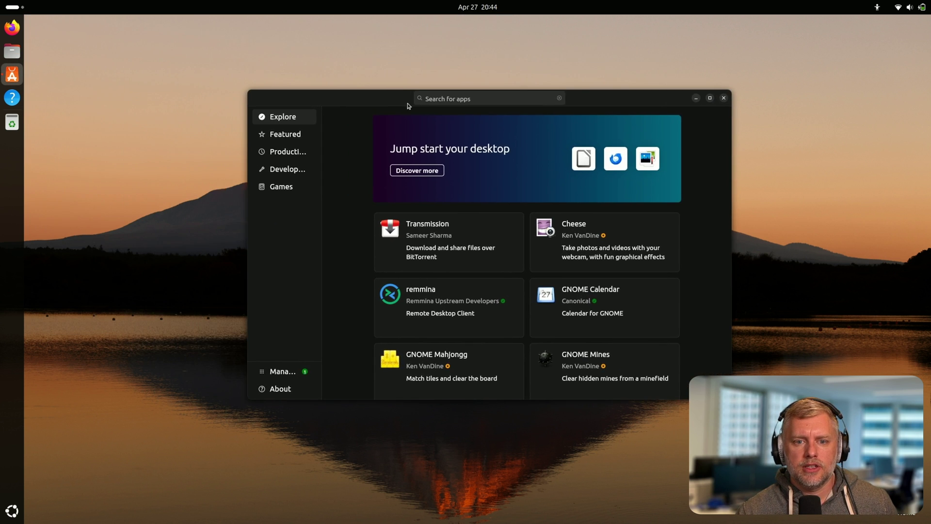
left_click(436, 99)
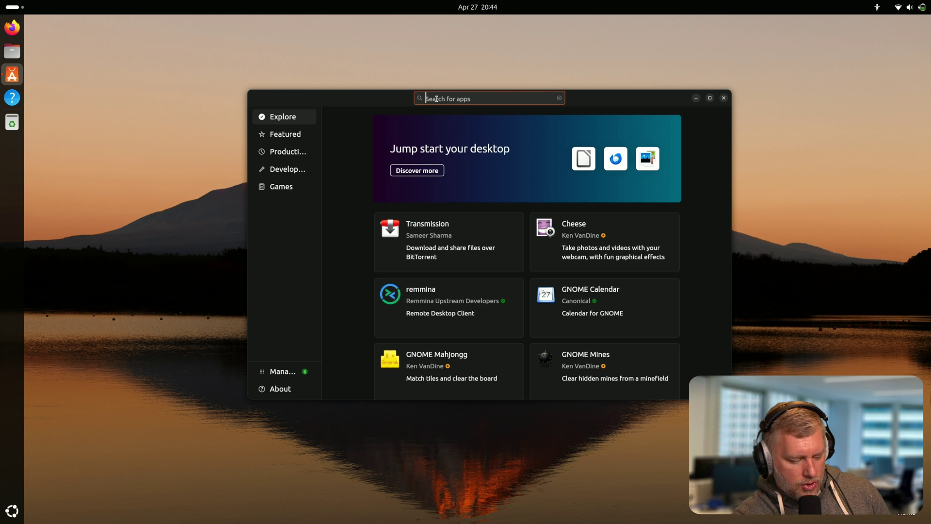
type("steam")
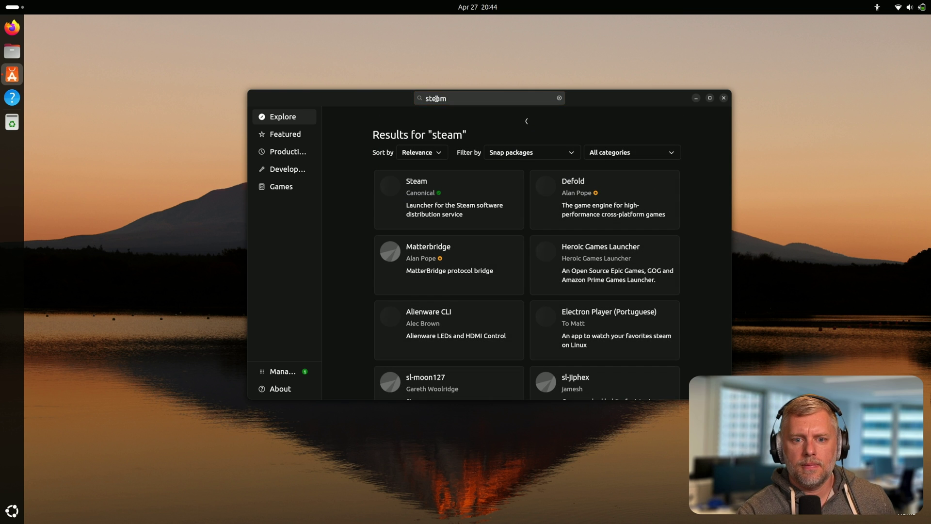
left_click(386, 182)
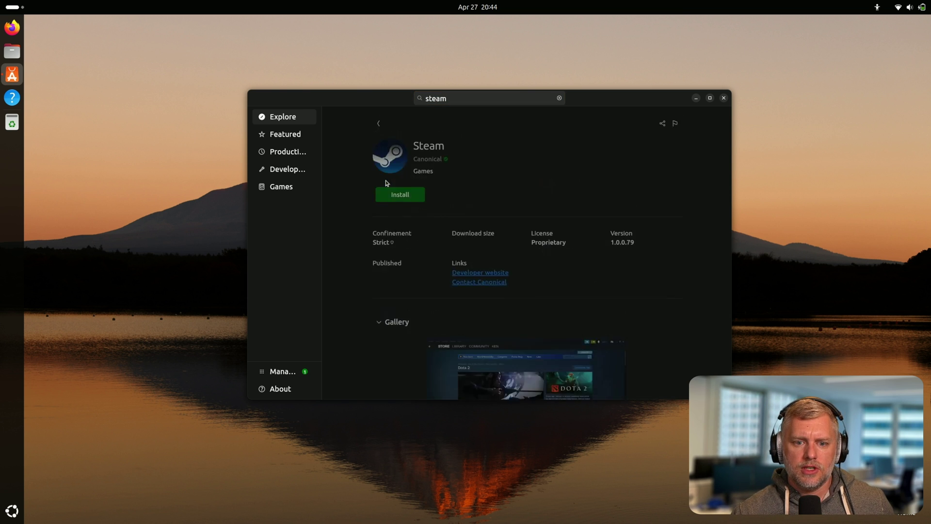
left_click(522, 191)
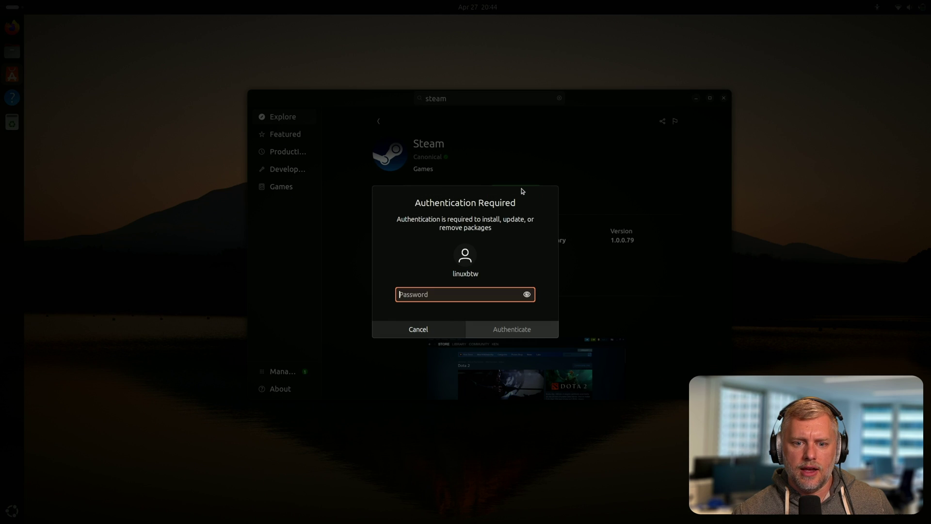
type("******")
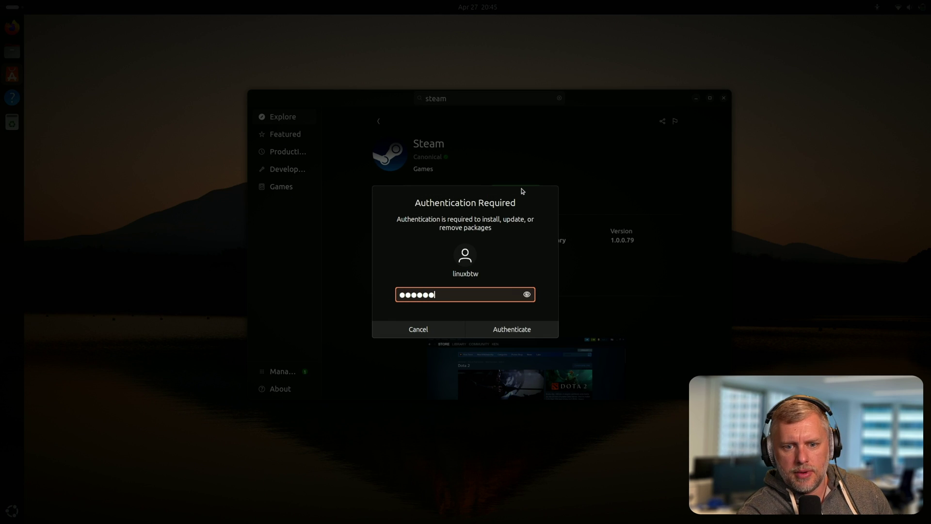
type("*")
key("Return")
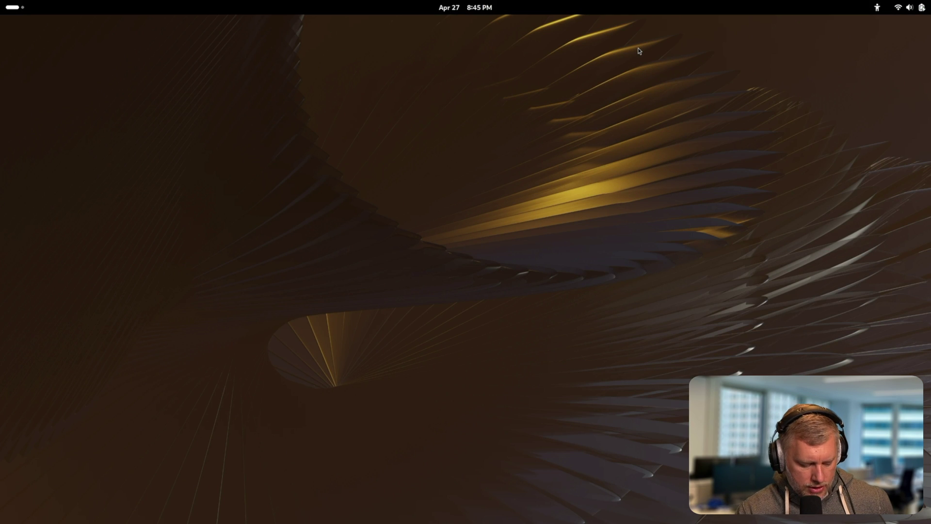
Launch GNOME Software via a 'store' search and centre and enlarge its window.
key("super")
type("store")
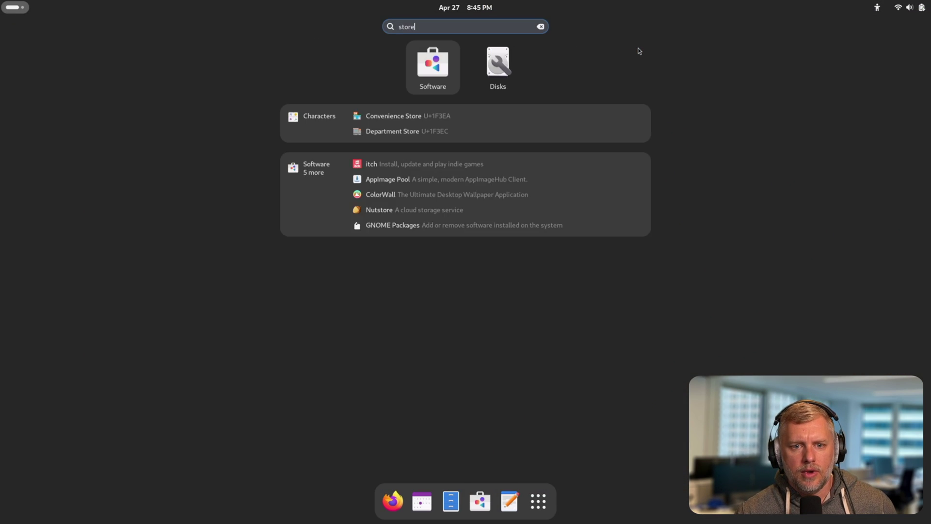
key("Return")
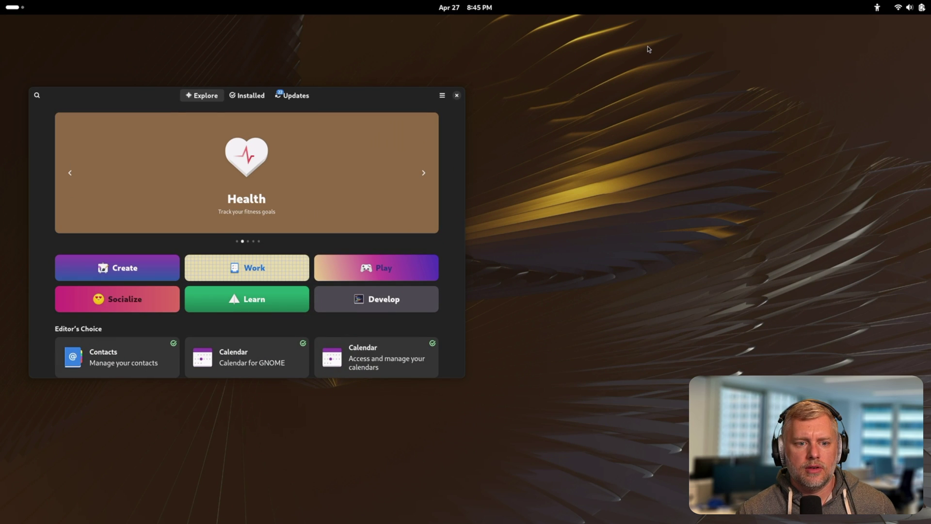
left_click_drag(450, 90, 588, 57)
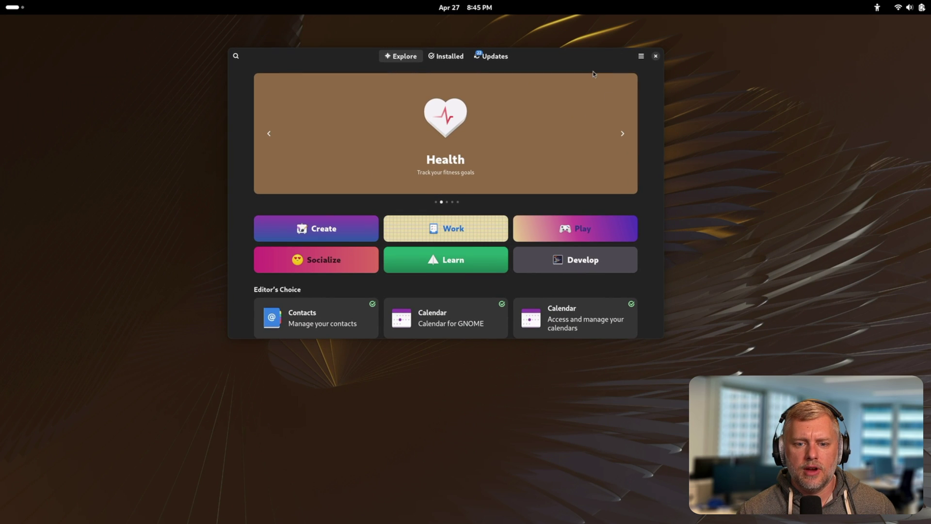
left_click_drag(659, 338, 709, 483)
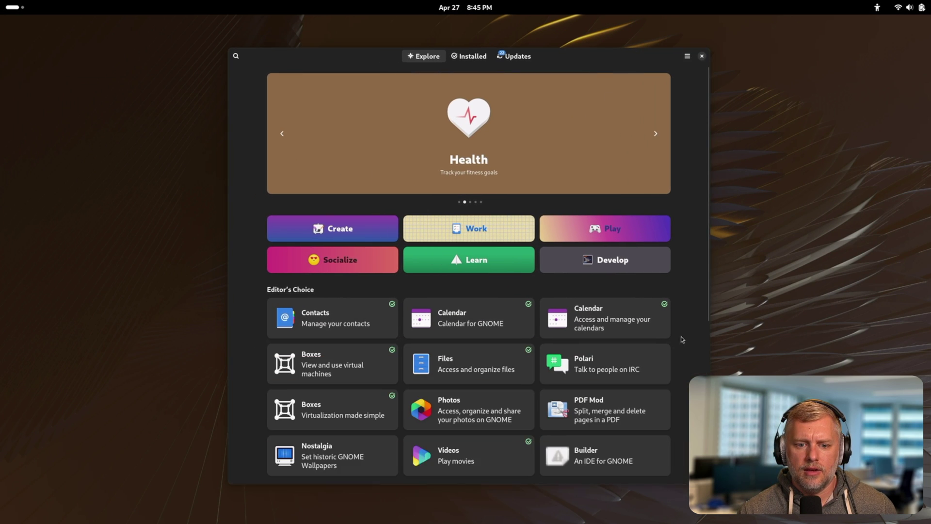
Switch Steam's source from RPM Fusion to Flathub and install that version.
left_click(236, 55)
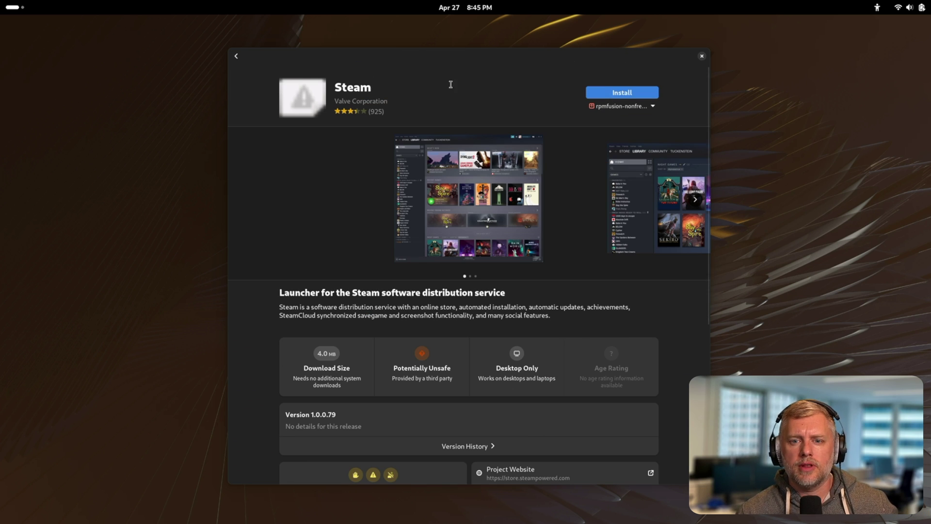
left_click(653, 106)
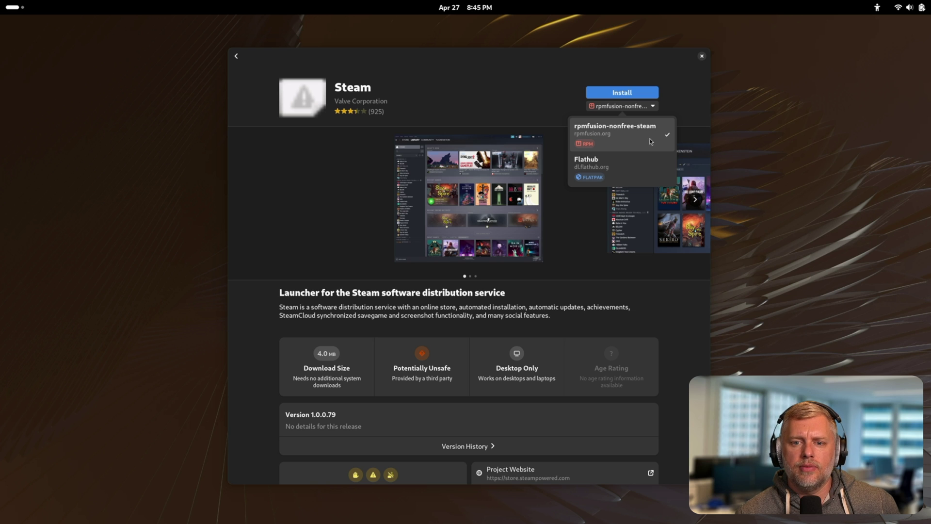
left_click(643, 172)
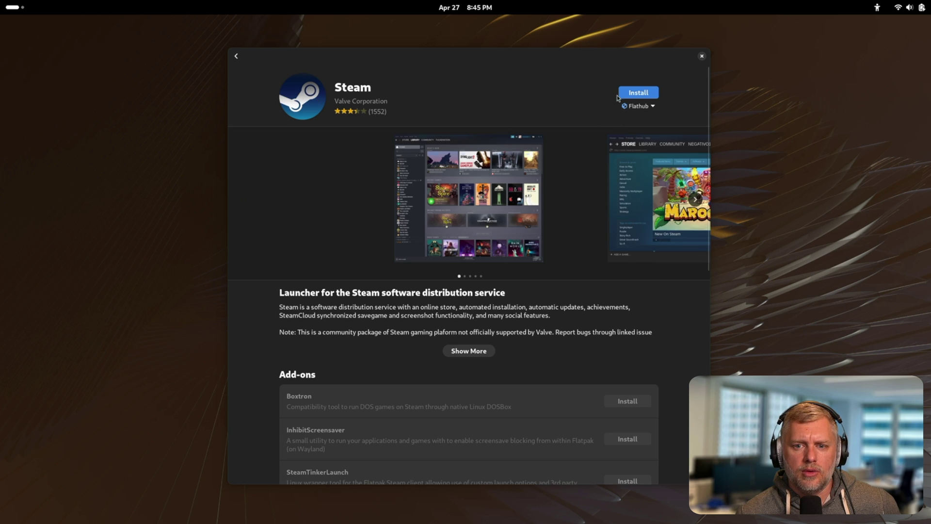
left_click(632, 96)
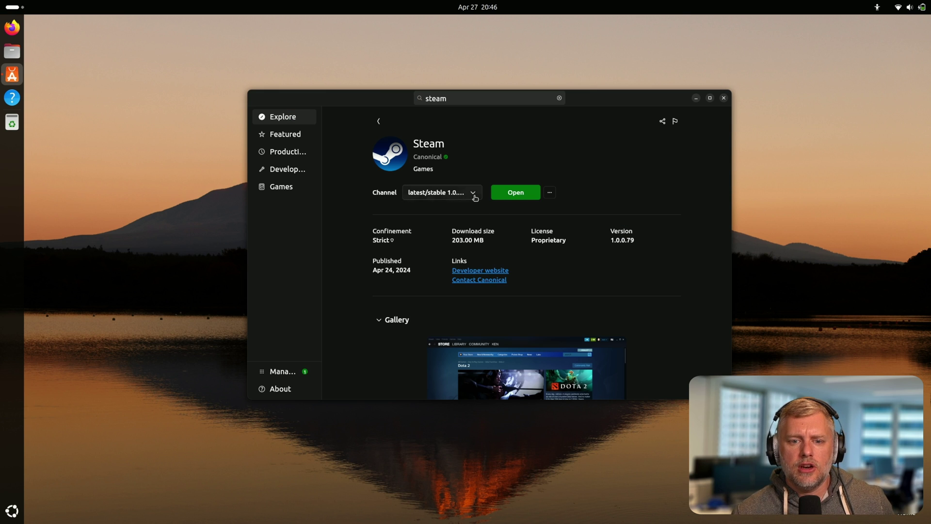
left_click(473, 194)
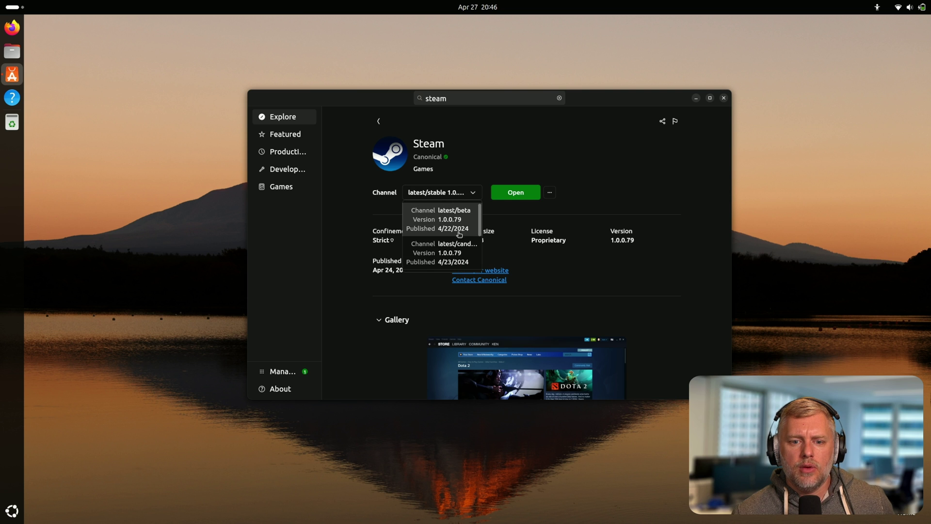
scroll(452, 226, "down", 1)
scroll(480, 242, "down", 1)
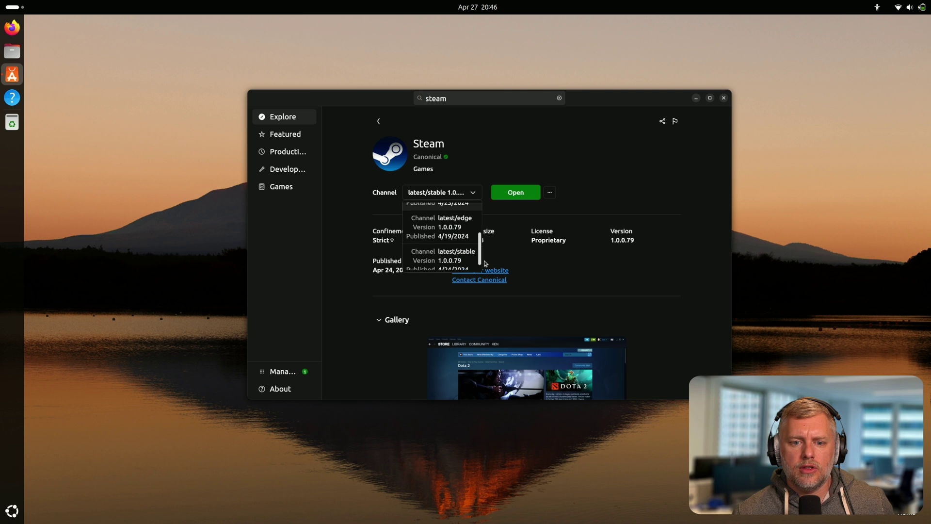
scroll(485, 263, "down", 1)
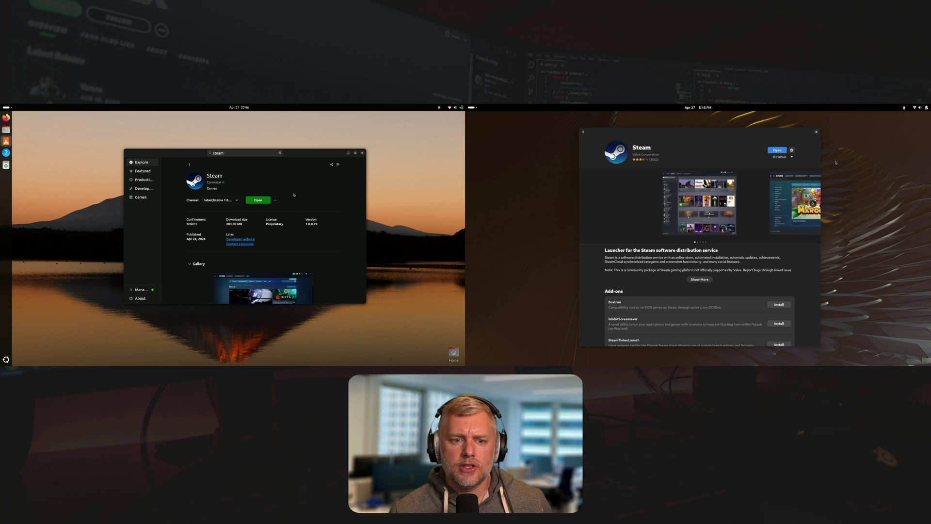
Launch the installed Steam client from the store page to reach Factorio's library entry.
left_click(777, 150)
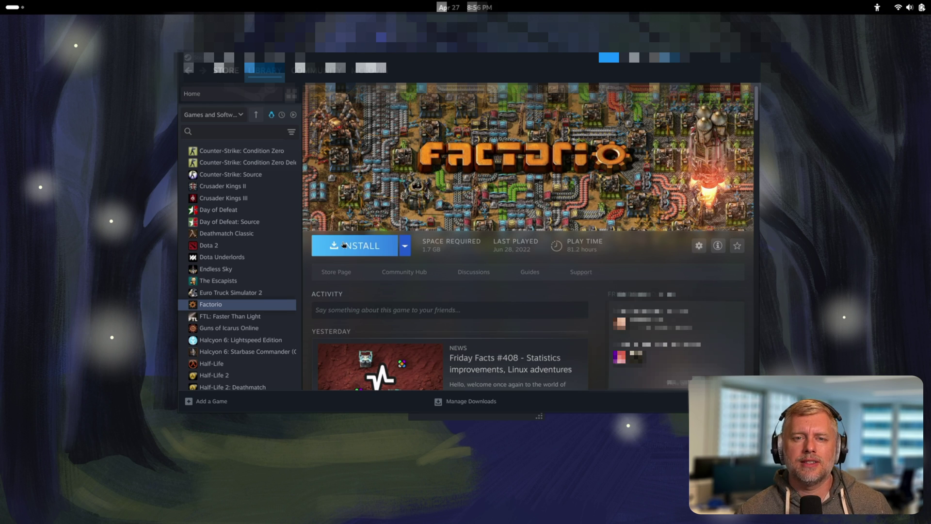
Install Factorio to /var/cache and open its library page to follow the download.
left_click(344, 245)
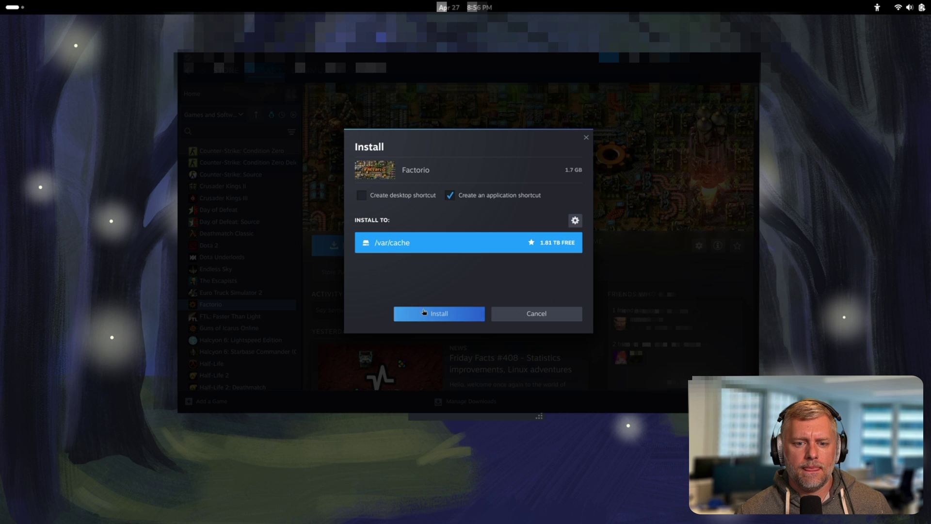
left_click(426, 315)
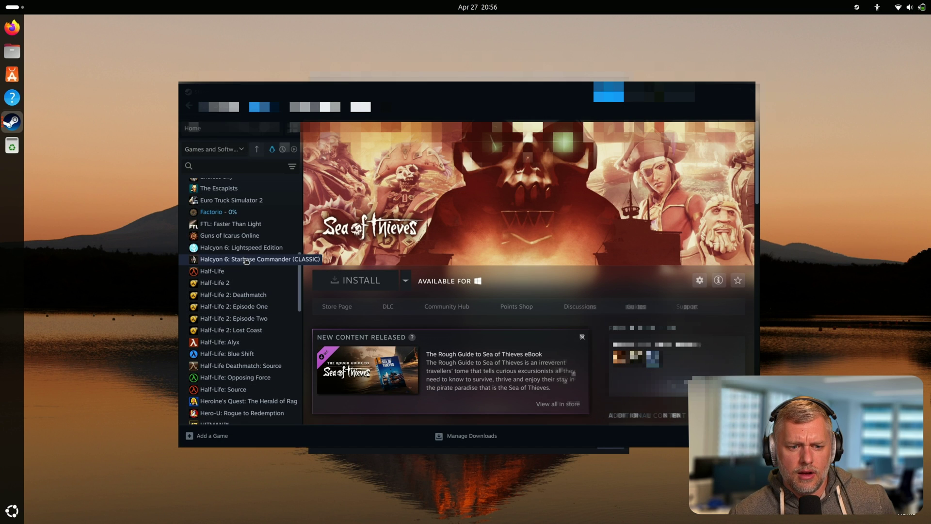
scroll(221, 315, "up", 2)
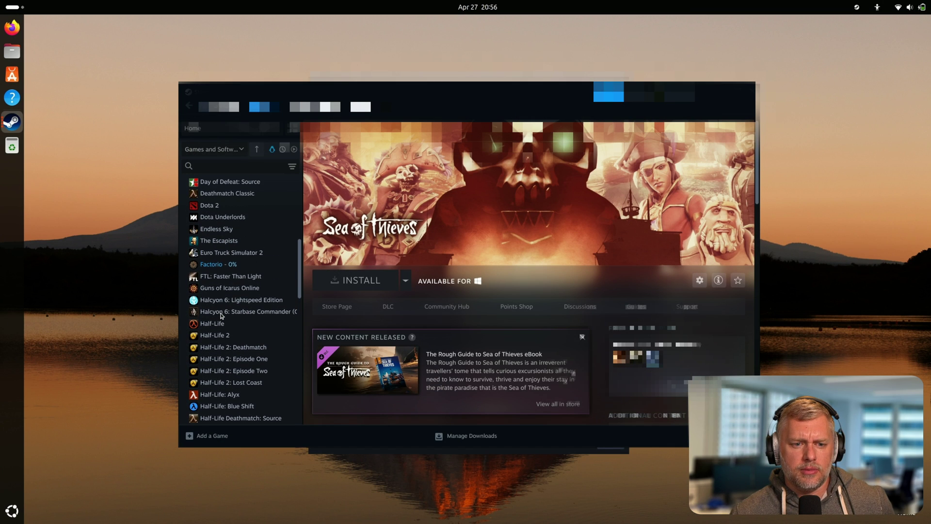
left_click(213, 265)
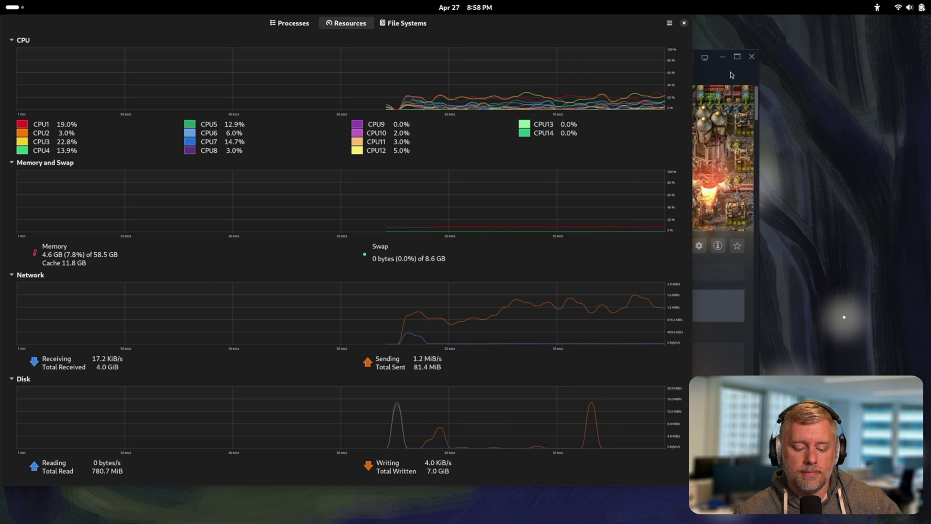
Bring Steam in front of System Monitor and launch the installed Factorio.
left_click(730, 72)
left_click(356, 246)
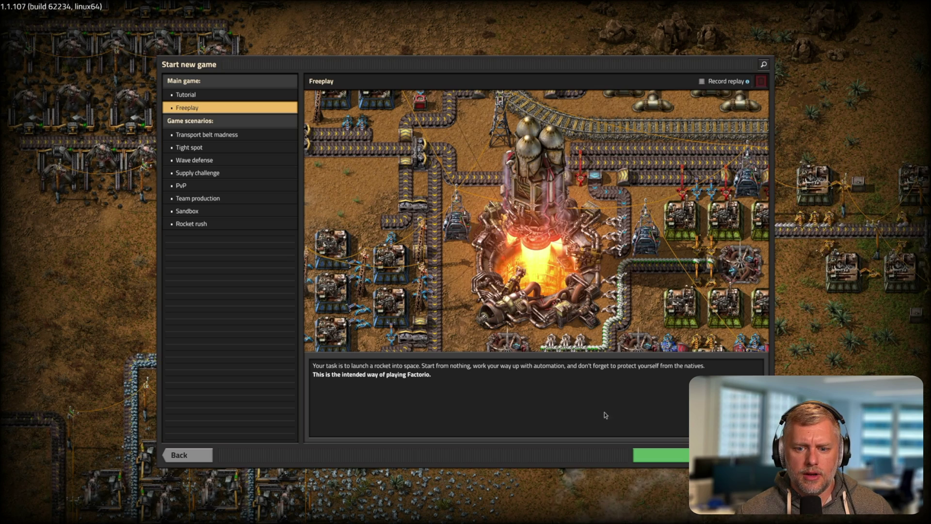
Start a Freeplay game with default map settings and skip the opening cutscene.
left_click(656, 461)
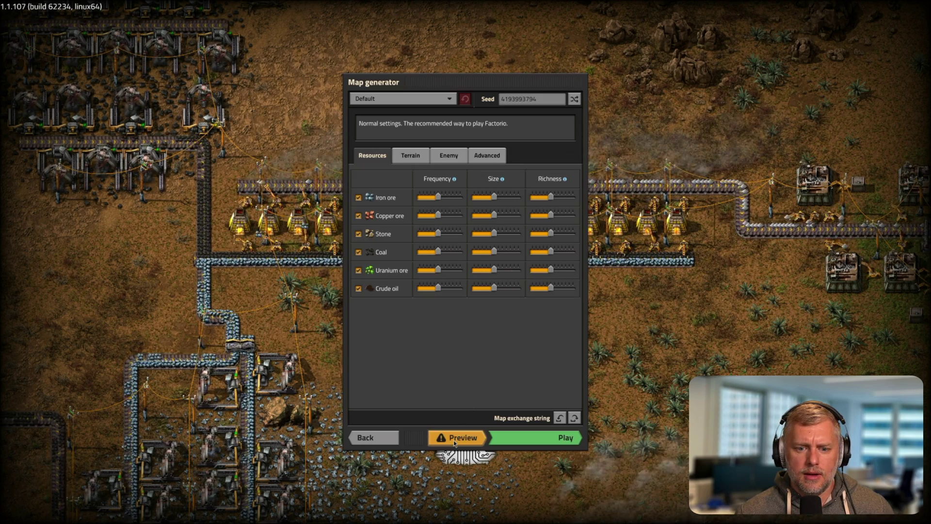
left_click(537, 445)
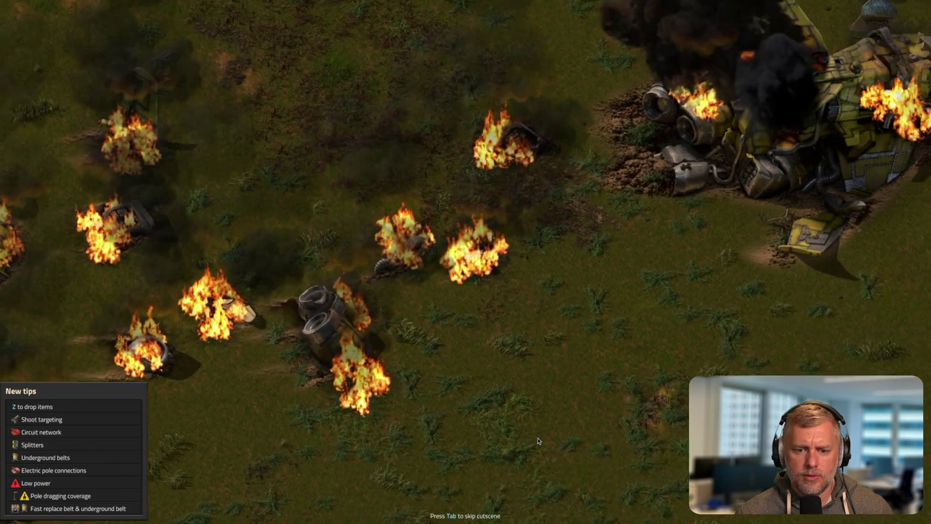
key("Tab")
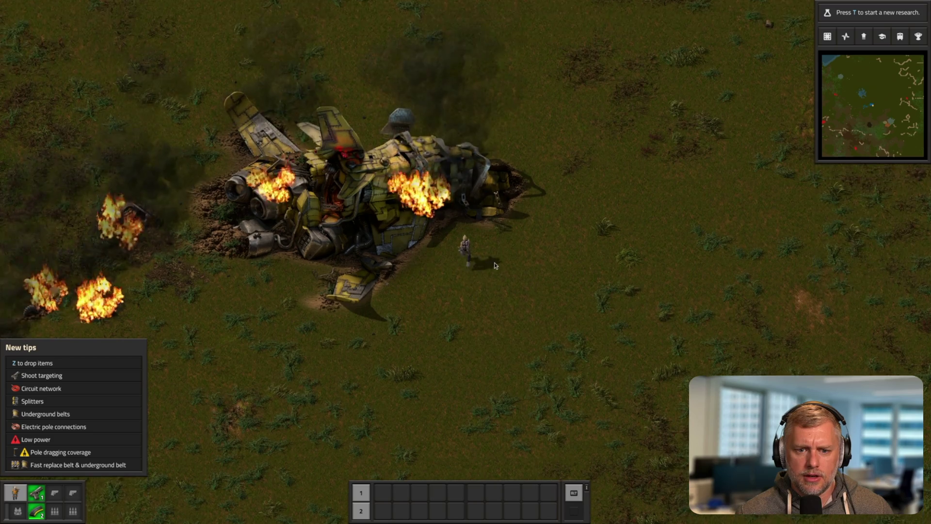
Explore the crash site, check the wreck and blueprint library, then open the game menu.
key("w")
left_click(457, 319)
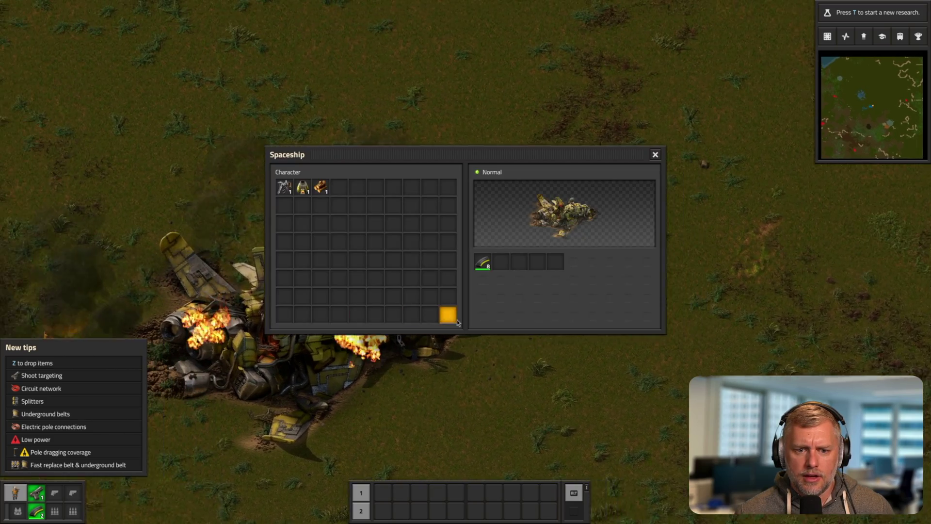
key("Escape")
key("b")
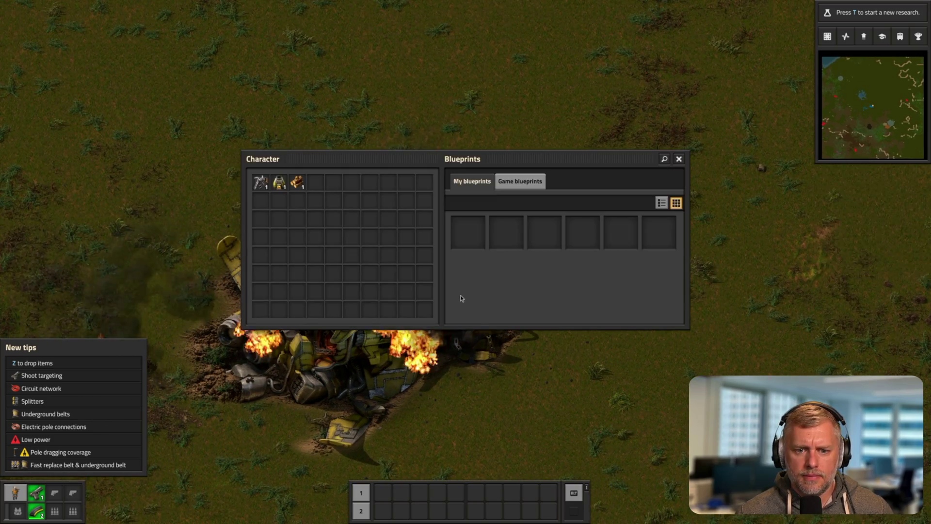
key("Escape")
right_click(460, 298)
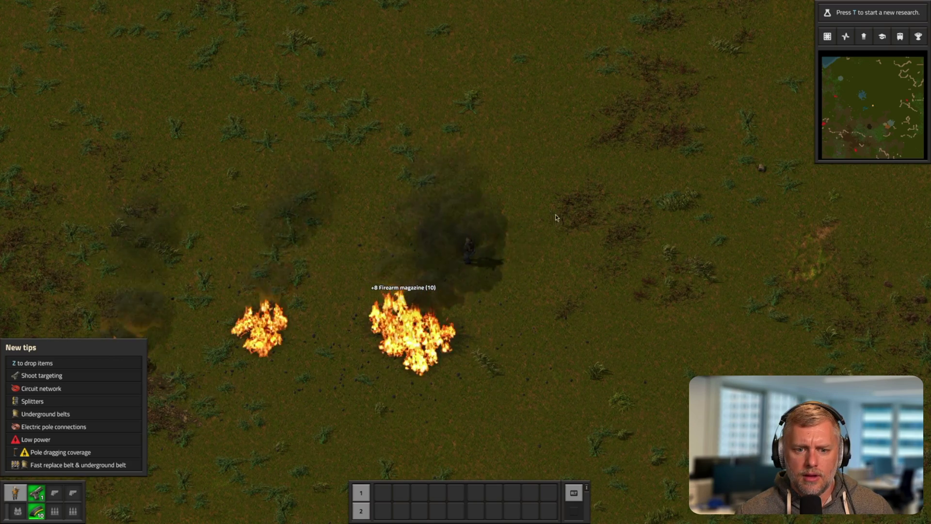
key("w+d")
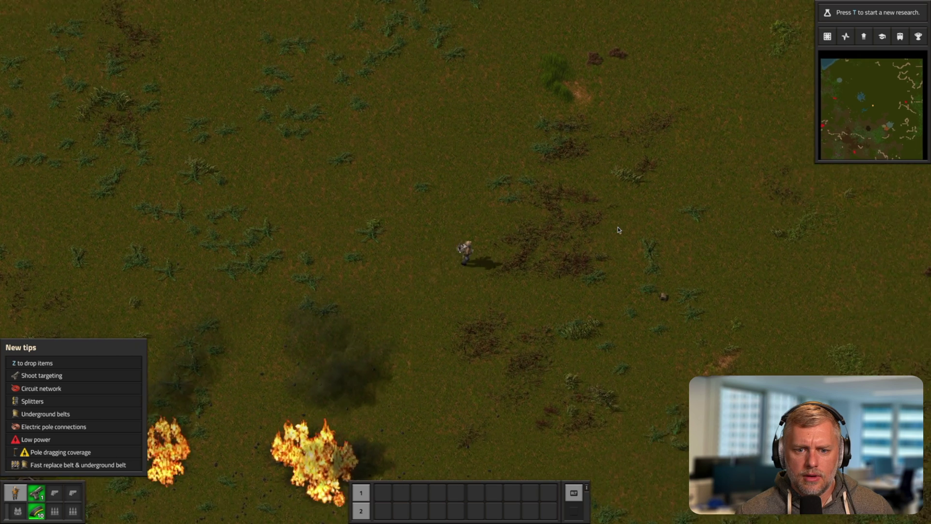
key("Escape")
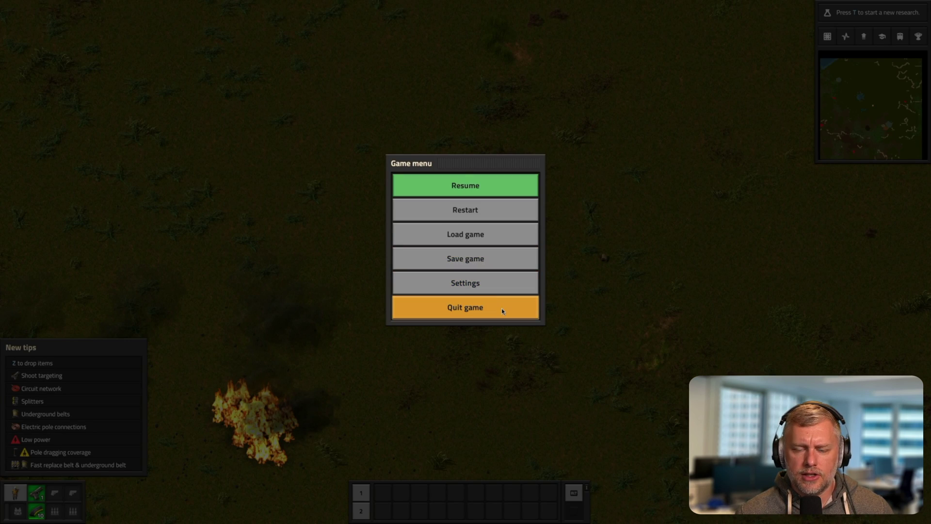
Quit Factorio, try launching it on Ubuntu, and dismiss the permission-denied .factorio error.
left_click(501, 309)
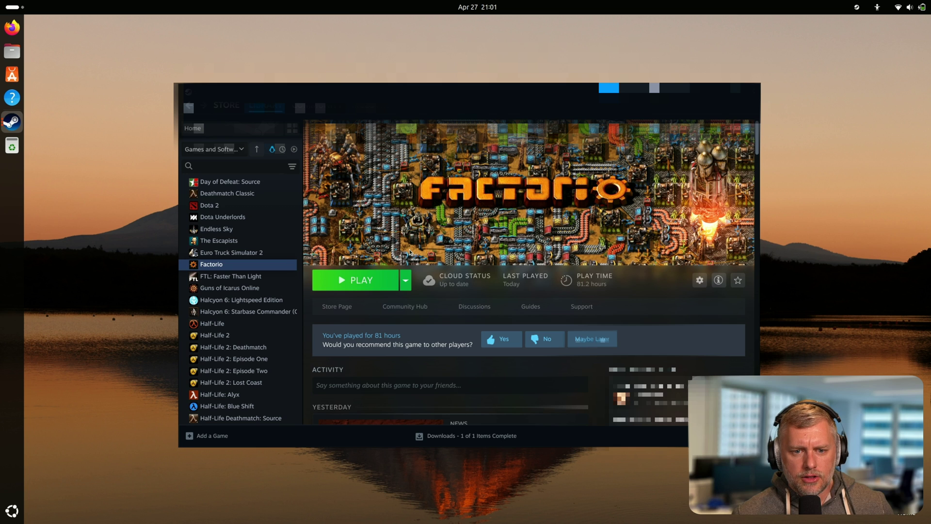
left_click(359, 281)
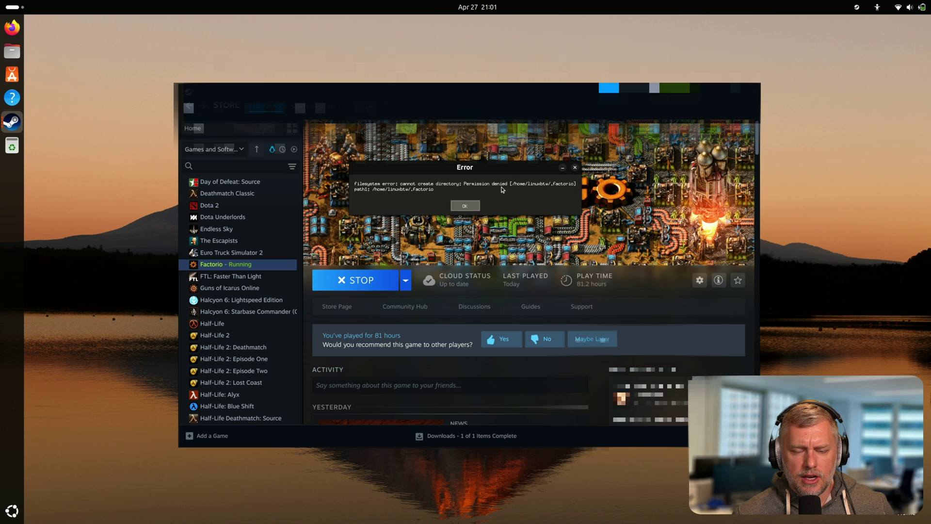
left_click(464, 208)
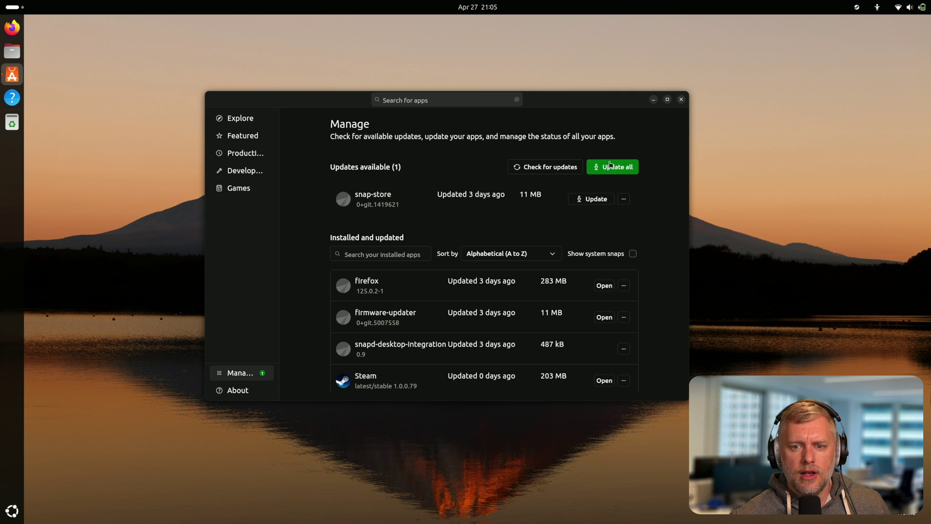
Update all pending apps on the Manage page, which fails with an Unknown Snapd Exception.
left_click(614, 167)
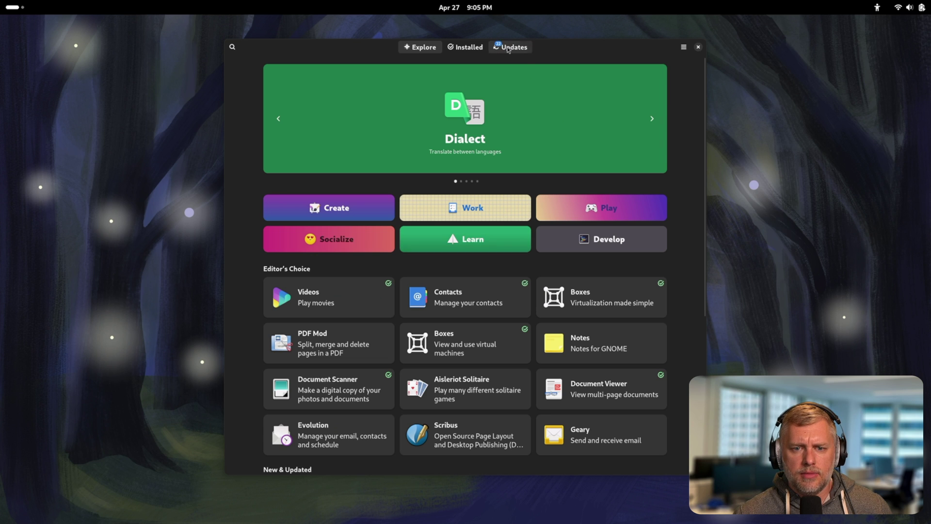
Show Fedora's pending updates list and choose Restart & Update.
left_click(509, 48)
left_click(567, 72)
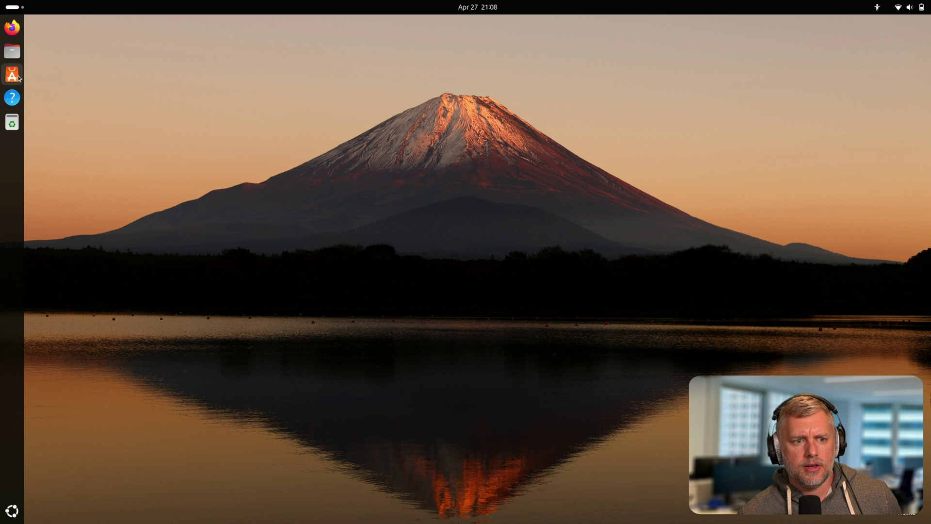
Retry Update all from App Center's Manage page, authorising with the account password.
left_click(13, 77)
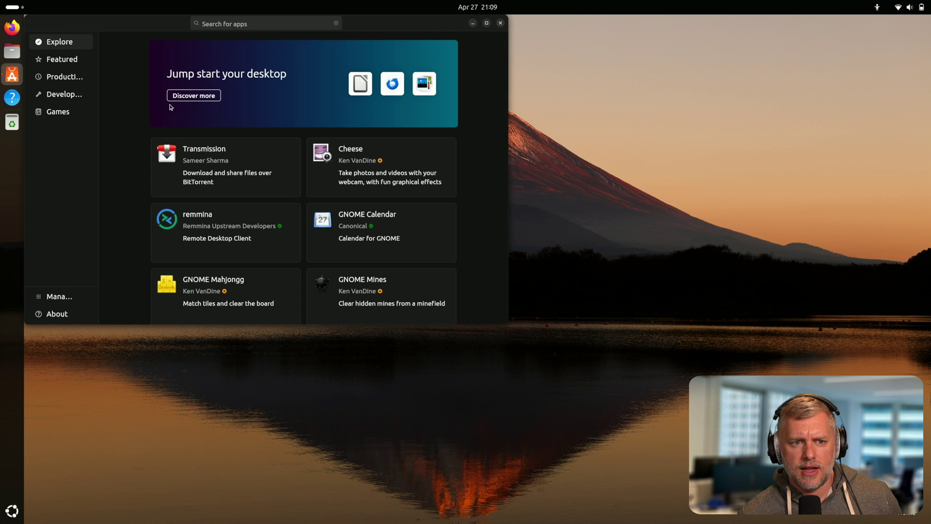
left_click(59, 296)
left_click(449, 91)
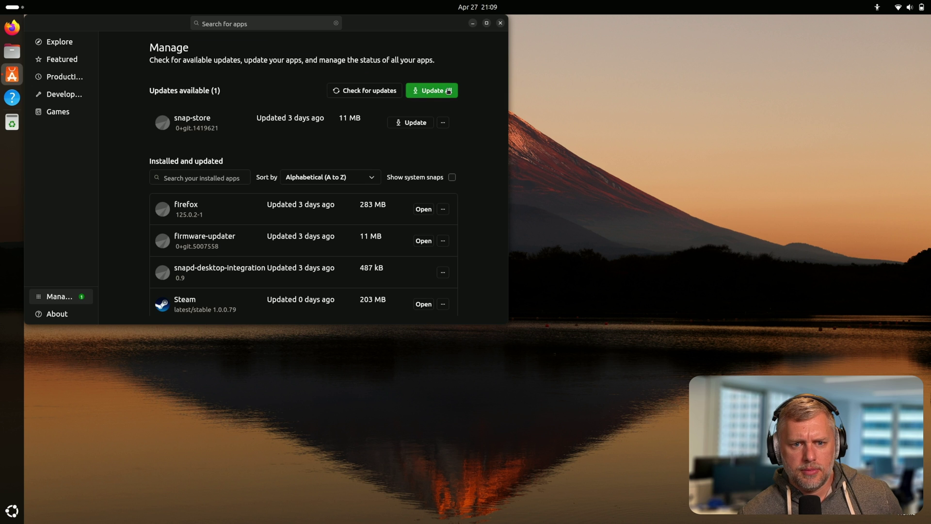
type("*******")
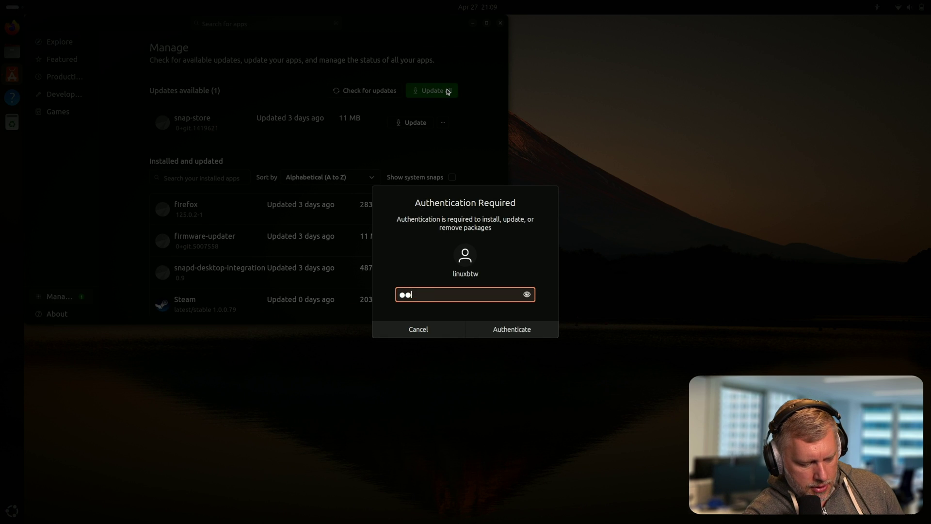
type("*")
key("Return")
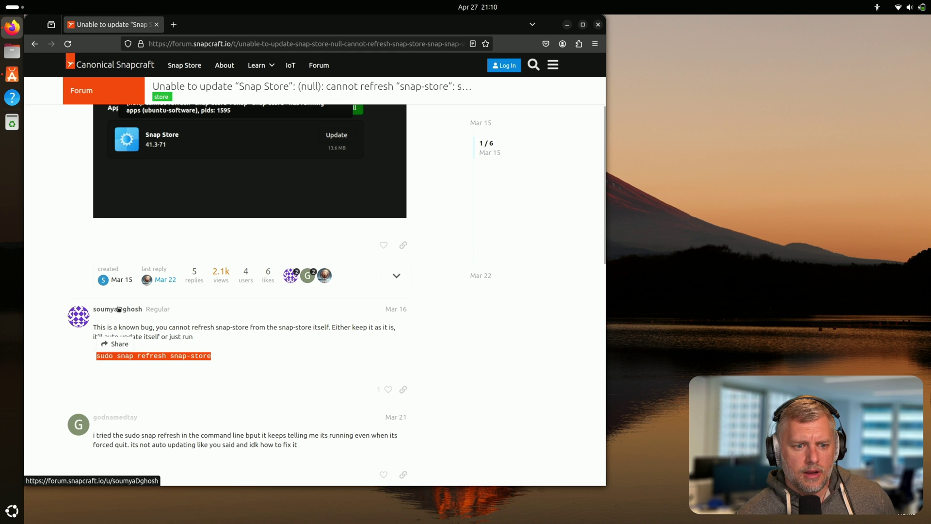
Select the forum's snap-store refresh command and open Terminal.
left_click(201, 354)
triple_click(195, 356)
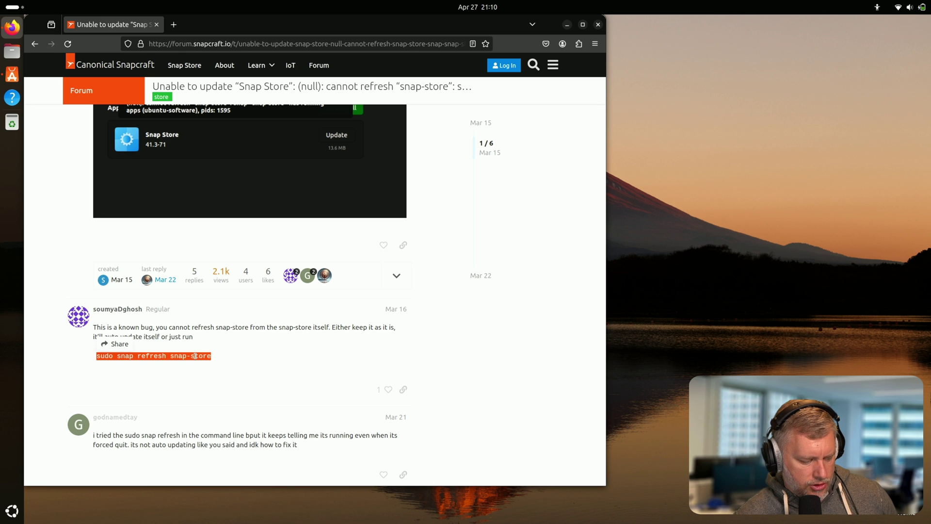
key("super")
type("ter")
key("Return")
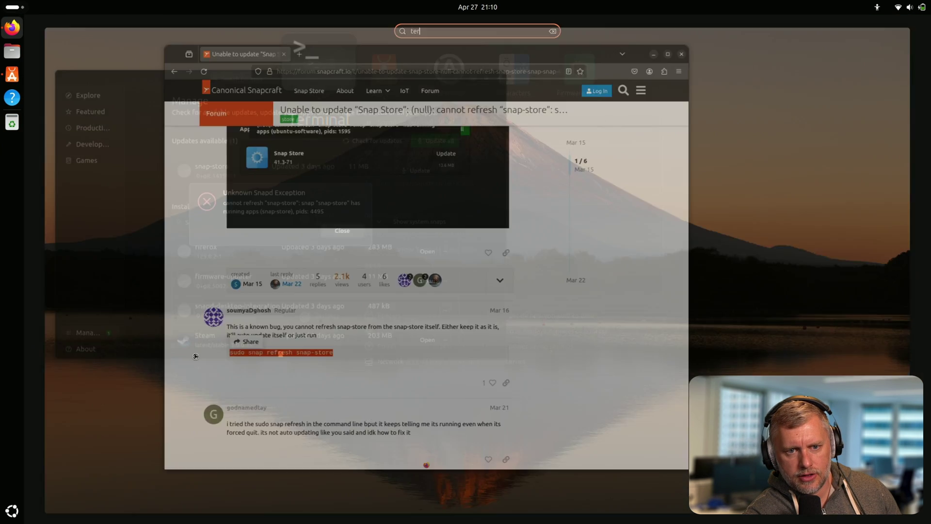
Dismiss the snapd error, close App Center, and rerun sudo snap refresh snap-store.
key("alt+Tab")
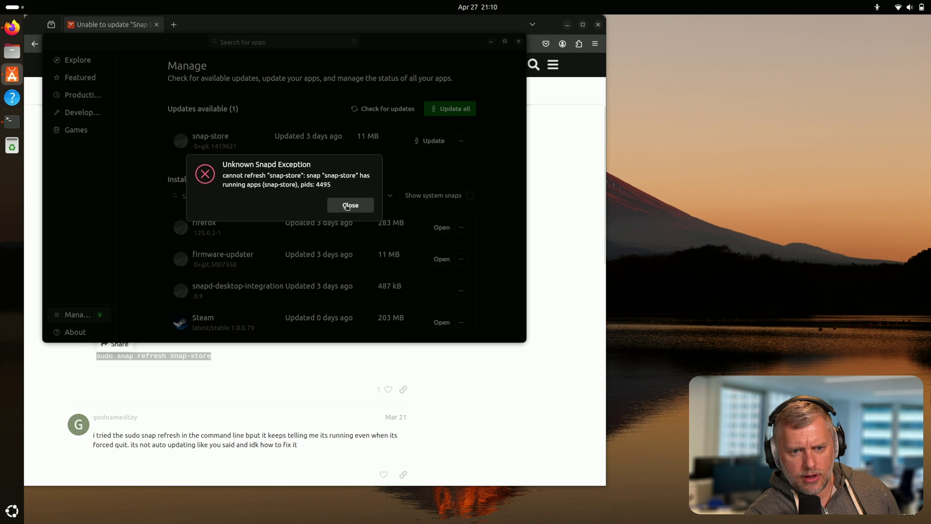
left_click(347, 206)
left_click(519, 41)
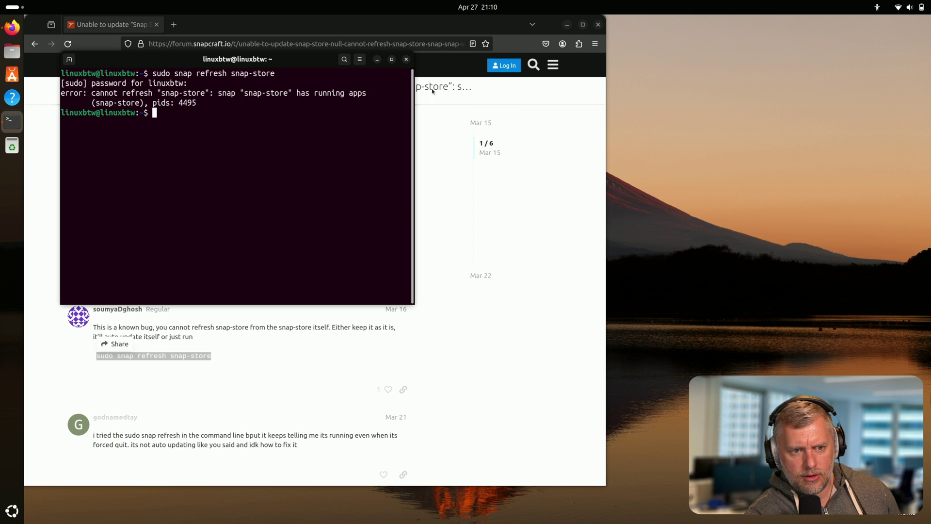
key("Up")
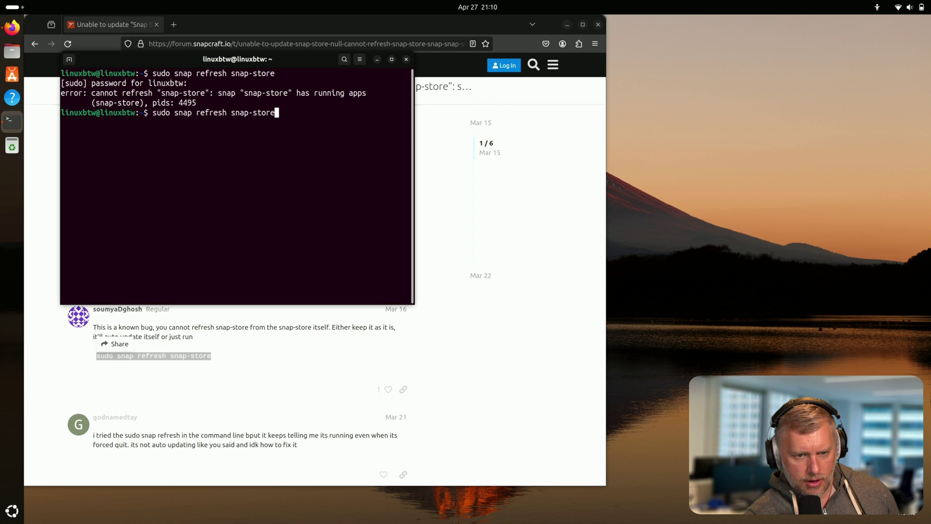
key("Return")
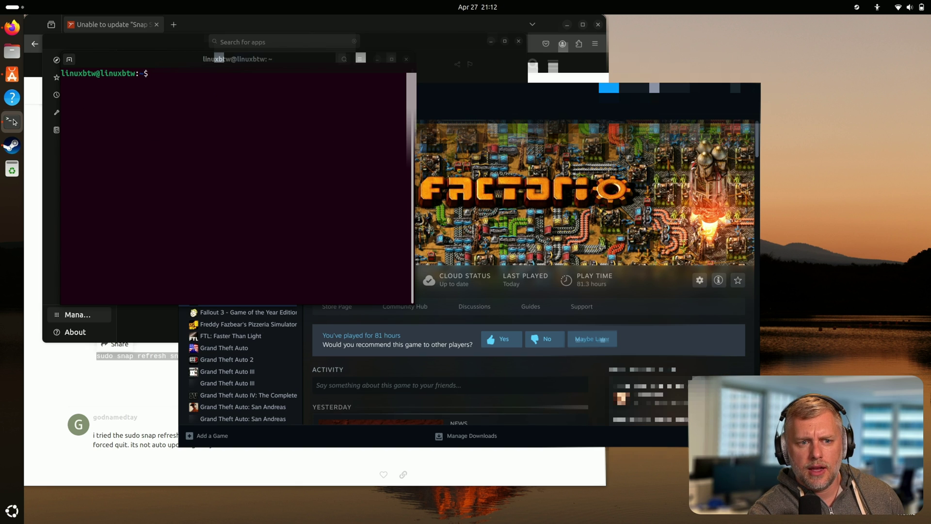
Create the .factorio folder with mkdir and make it writable with chmod 777.
type("mkdir .")
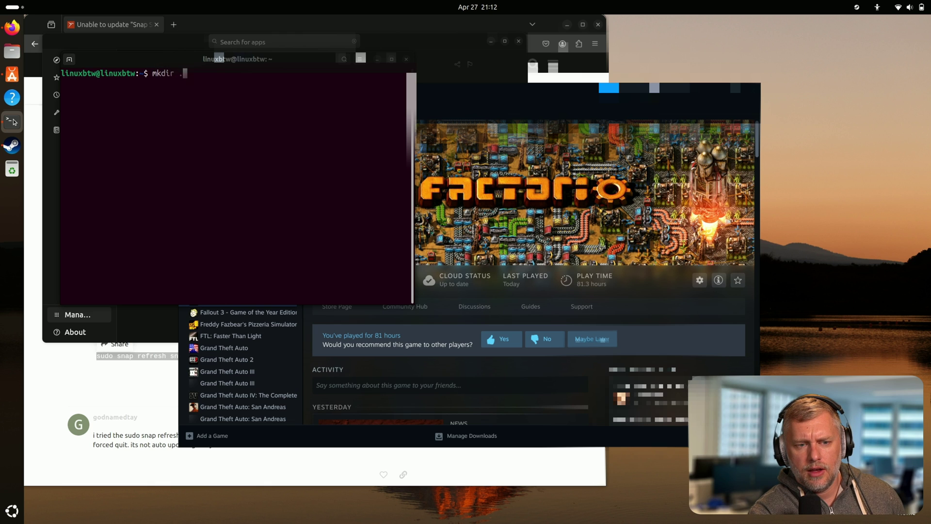
type("factorio")
key("Return")
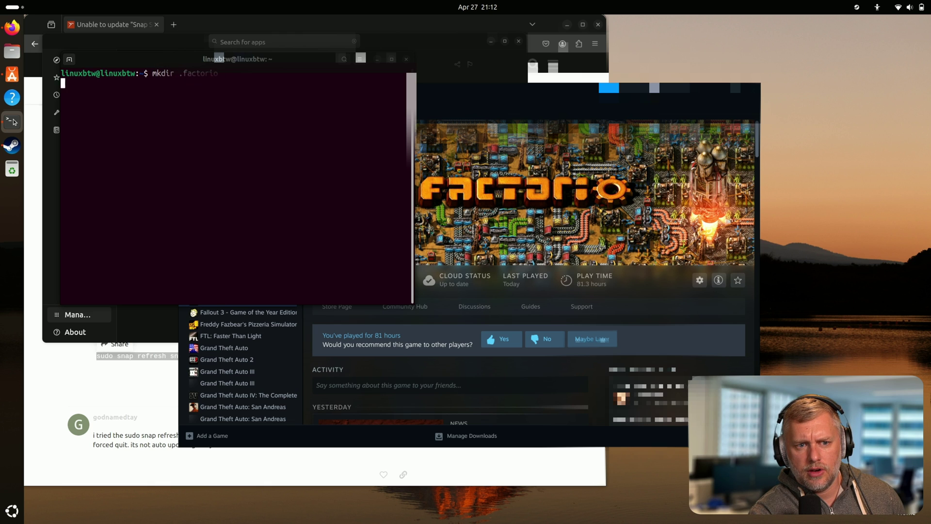
type("chmod 777 ")
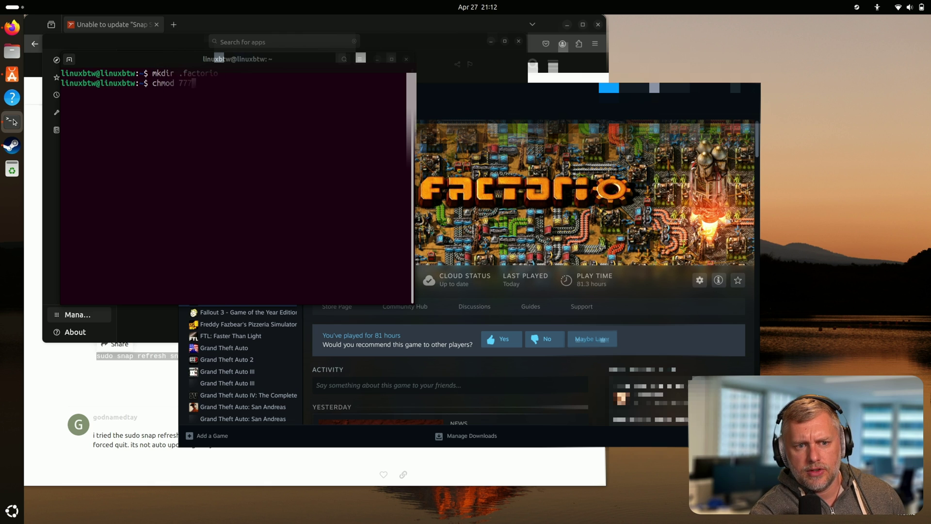
type(".factorio")
key("Return")
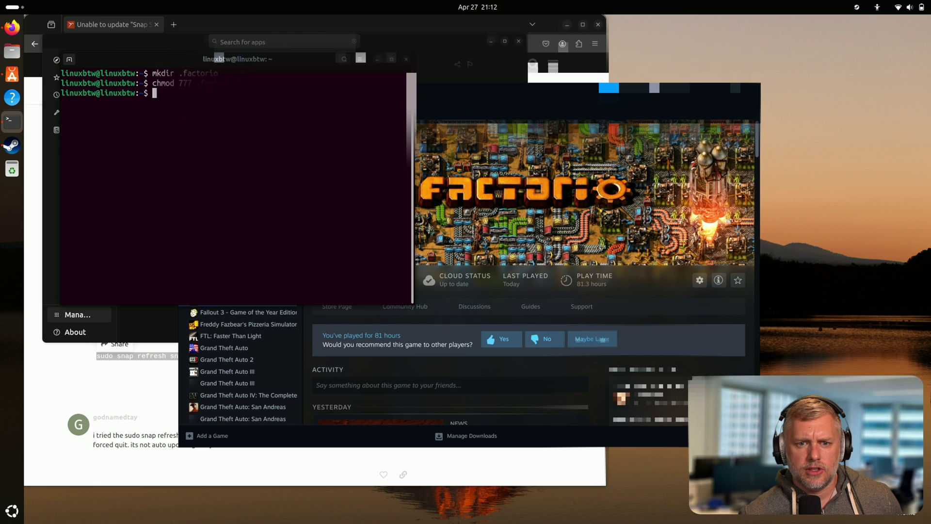
Switch back to Steam and launch Factorio, confirming the launch.
key("alt+Tab")
left_click(405, 279)
left_click(343, 281)
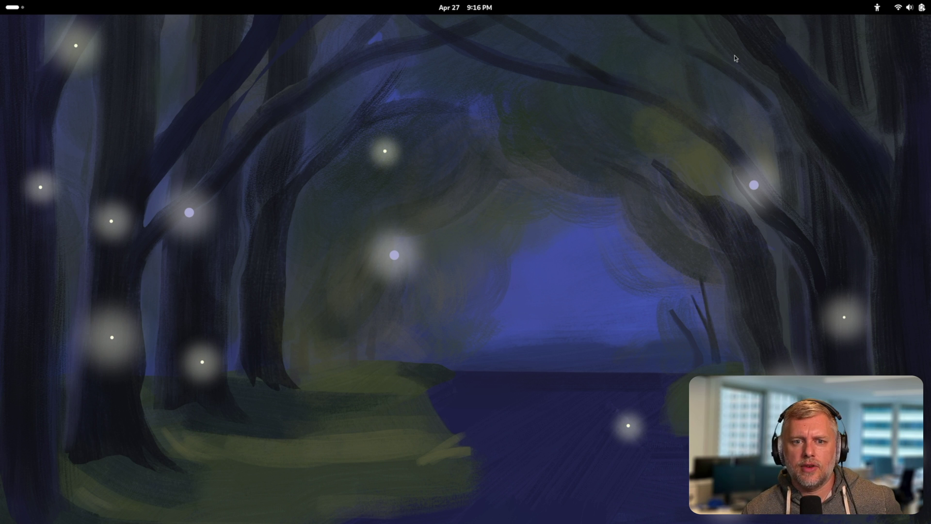
Show the installed-apps grids on Fedora and Ubuntu, then launch Ubuntu App Center.
key("super")
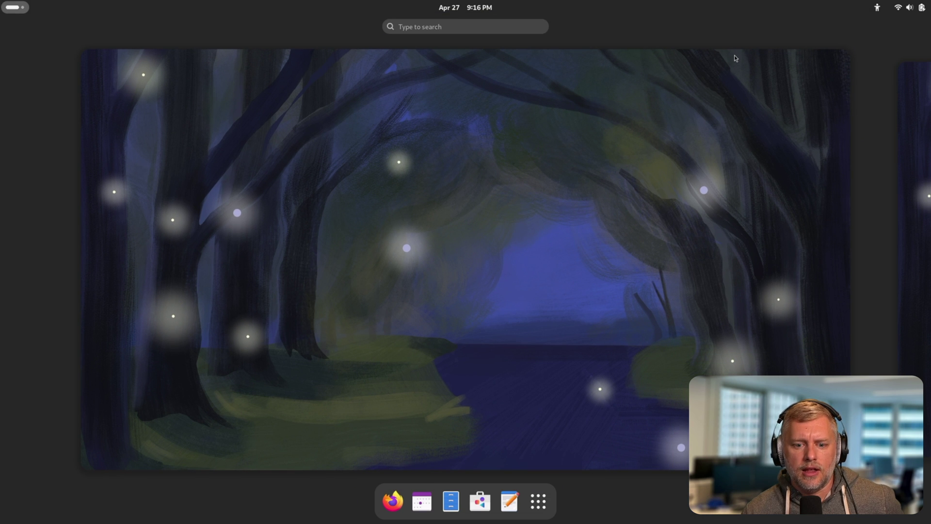
left_click(538, 501)
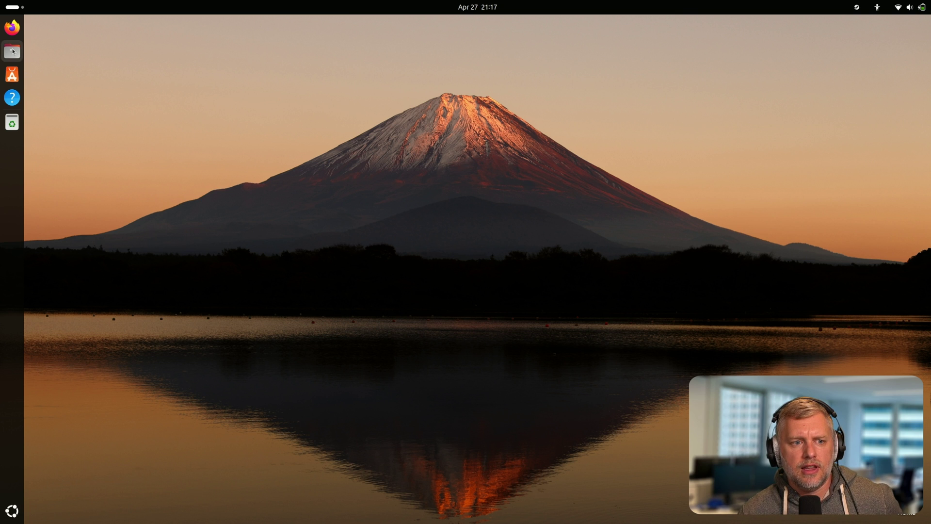
left_click(12, 511)
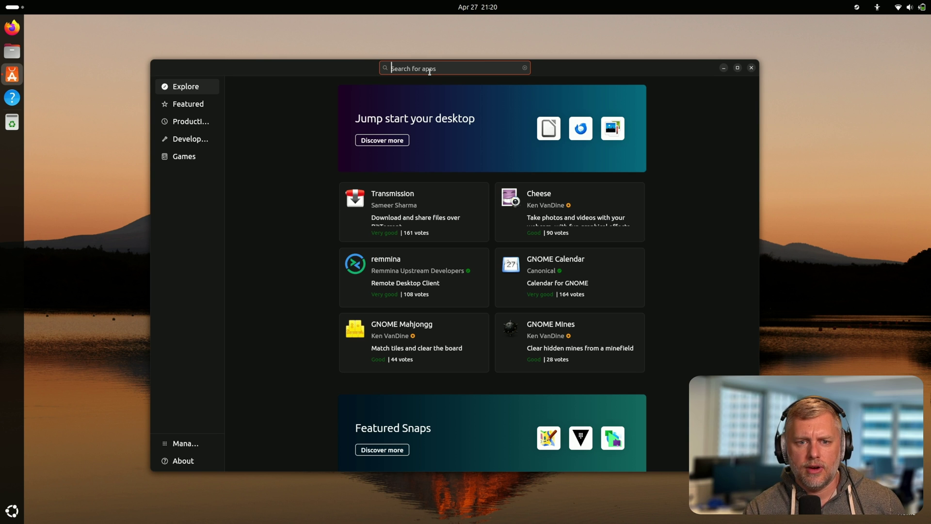
Find Insomnia via 'Insom', keep the latest/stable 9.0.0 channel, and install it with the admin password.
type("I")
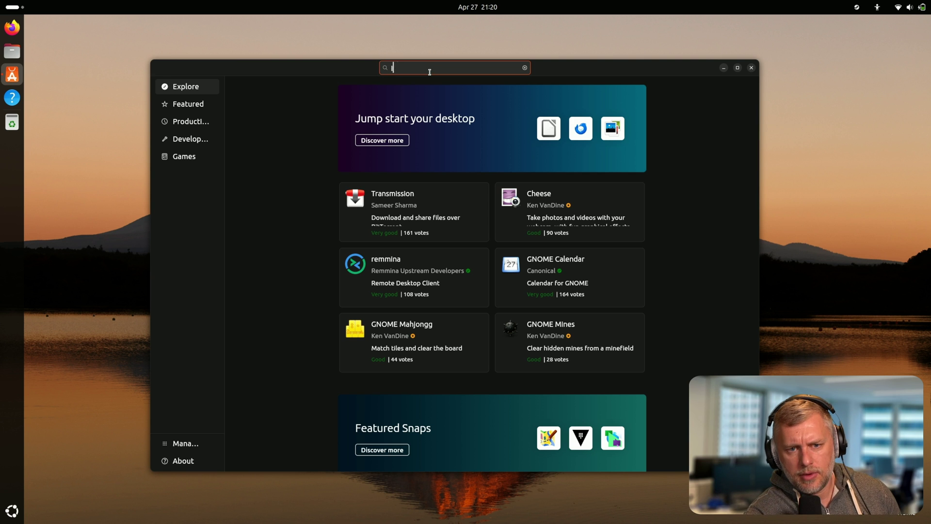
type("nsom")
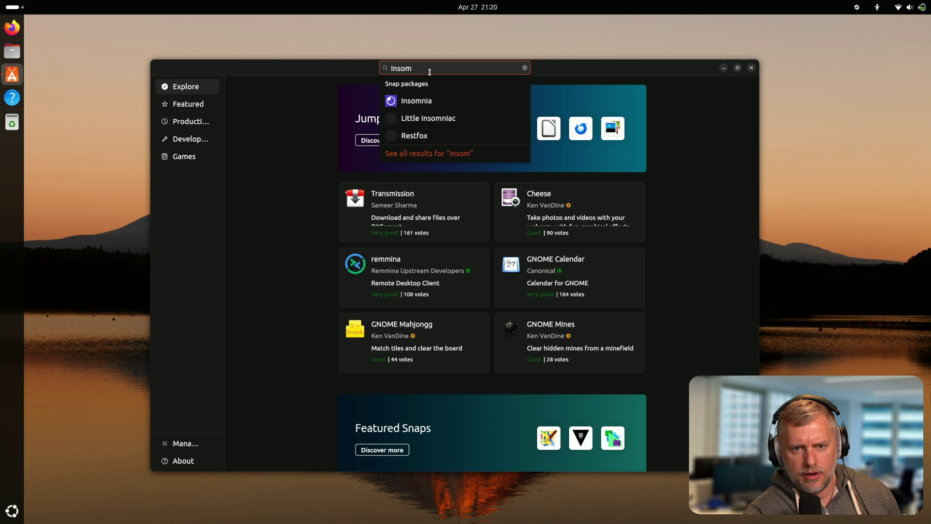
left_click(418, 102)
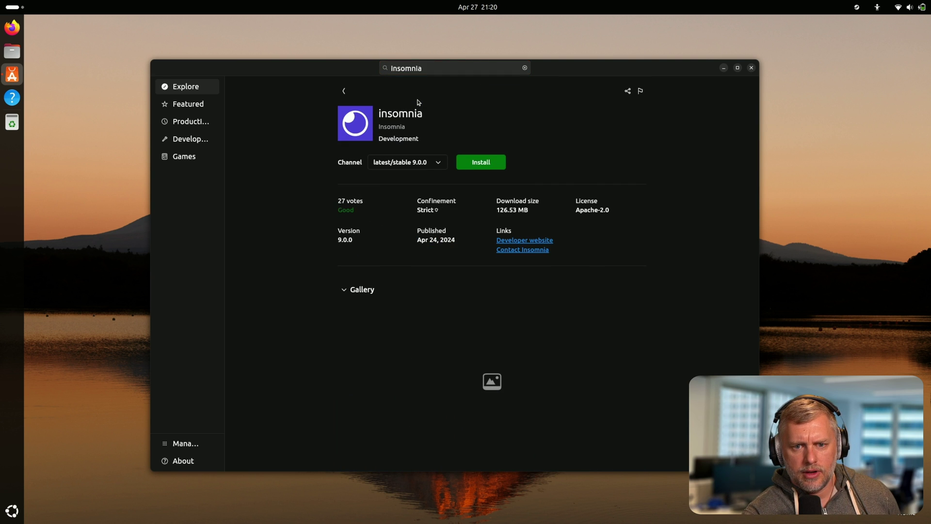
left_click(422, 164)
scroll(422, 193, "down", 2)
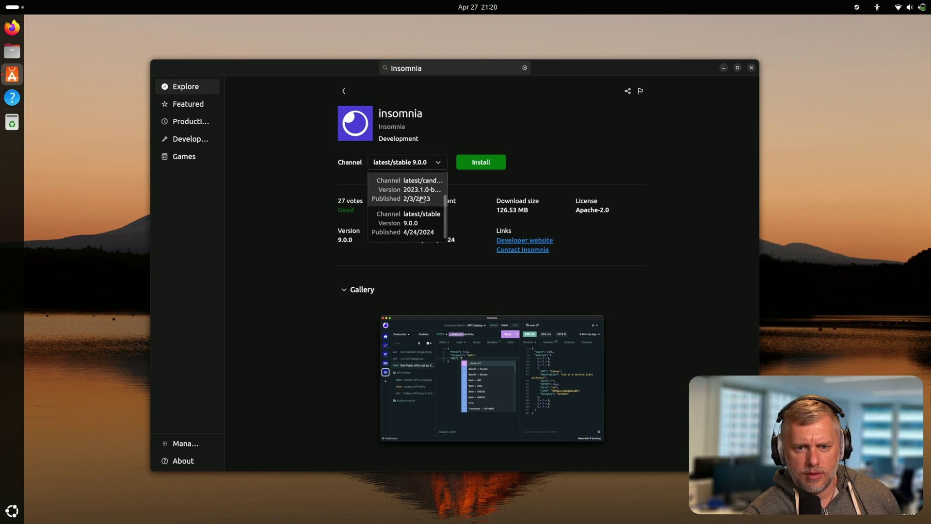
scroll(422, 199, "up", 2)
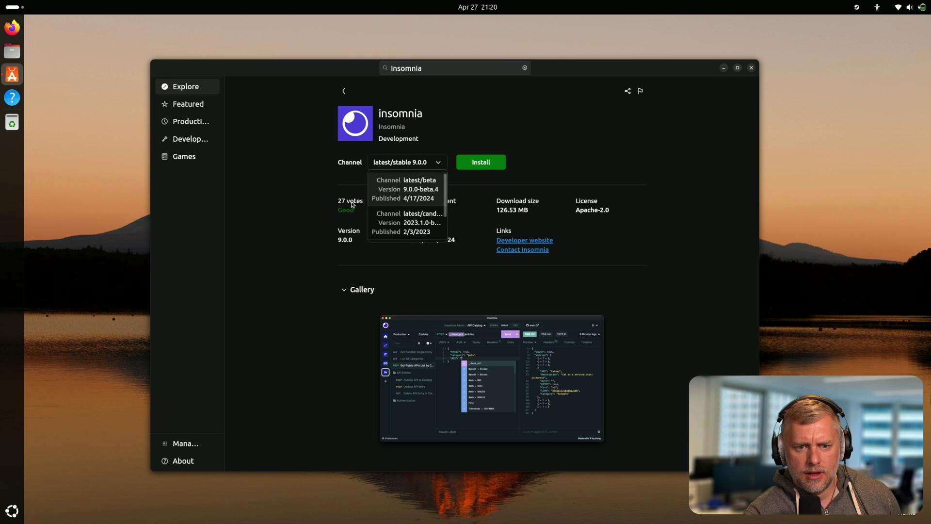
left_click(305, 215)
left_click(472, 168)
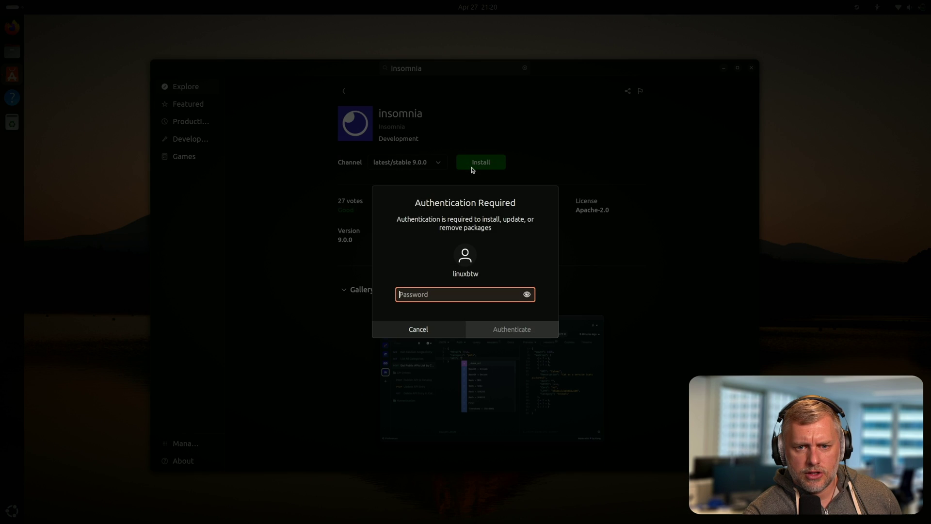
type("•••••••")
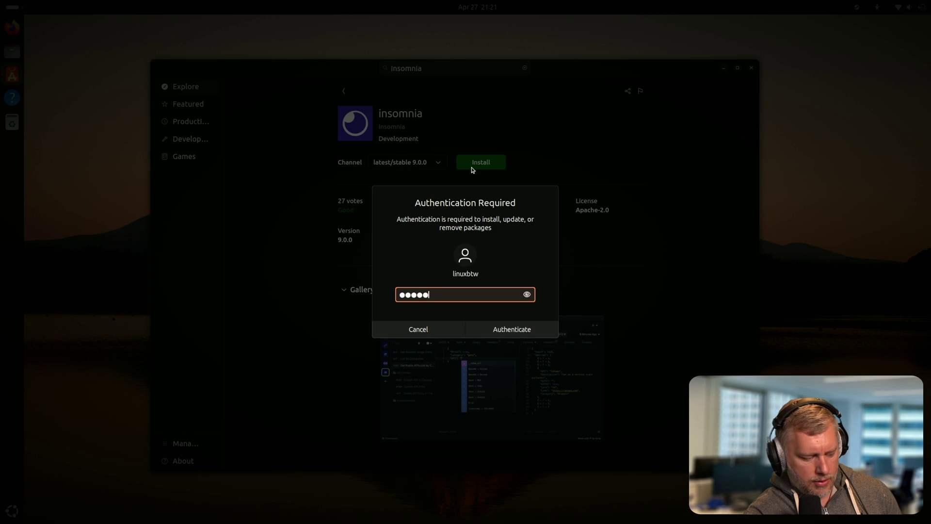
key("Return")
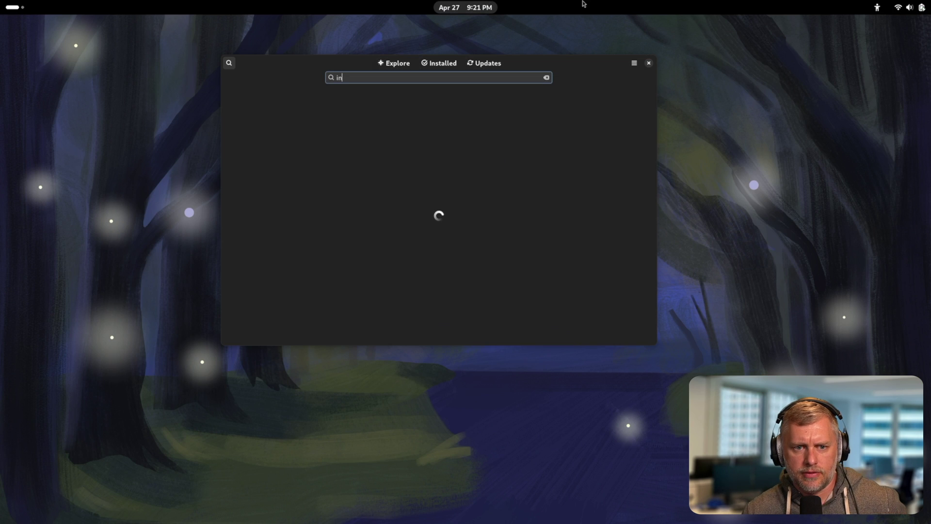
Search GNOME Software for 'insomnia', check its Flathub source, and open its Version History.
type("somia")
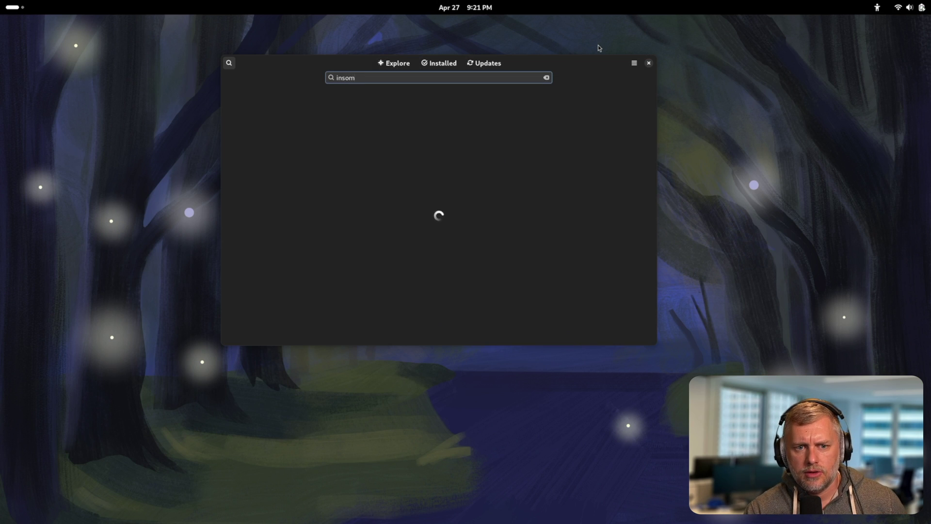
key("BackSpace")
key("BackSpace")
type("nia")
key("Return")
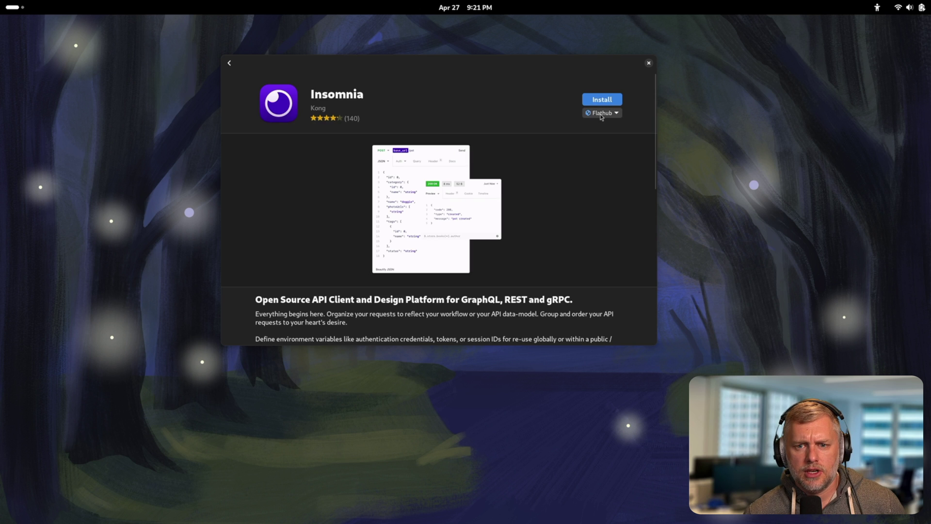
left_click(602, 113)
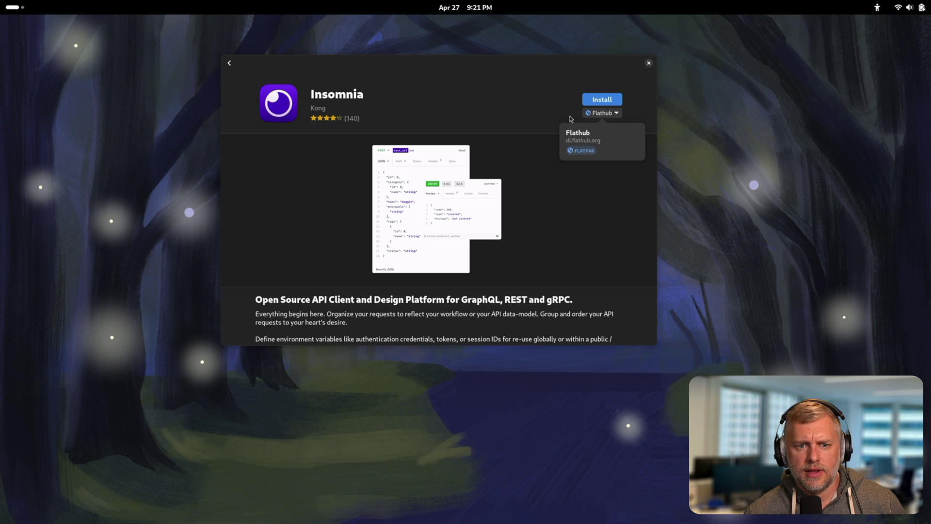
left_click(546, 97)
scroll(513, 154, "down", 1)
scroll(513, 154, "down", 6)
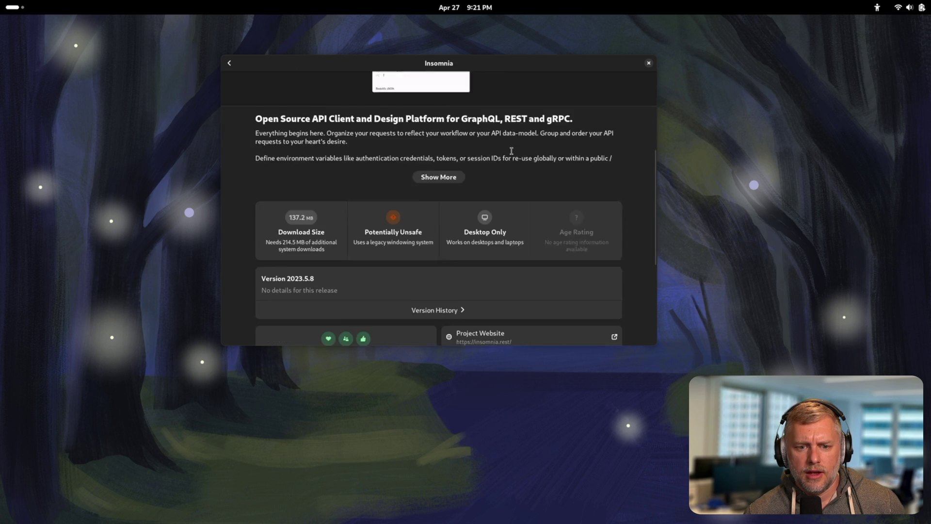
scroll(326, 219, "down", 2)
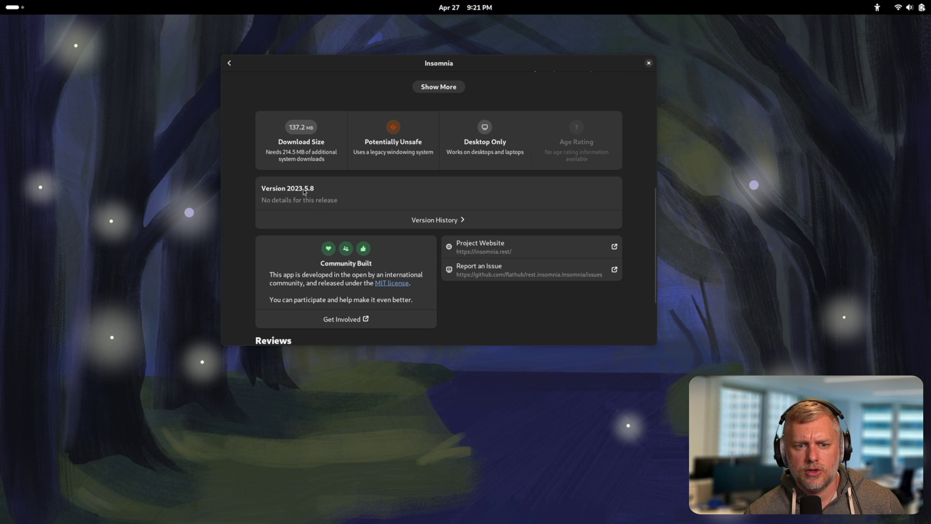
left_click(403, 219)
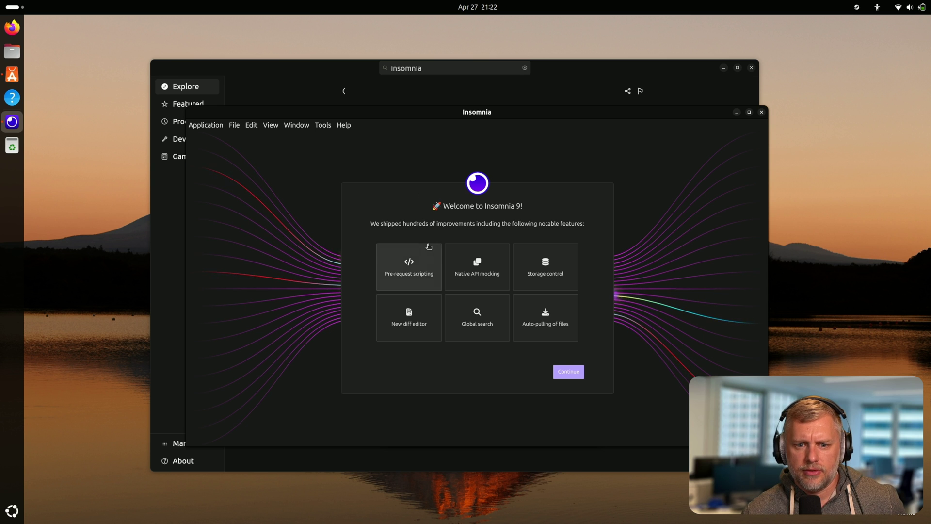
Continue past the Insomnia 9 welcome screen, keeping projects stored in the Local Vault.
left_click(560, 372)
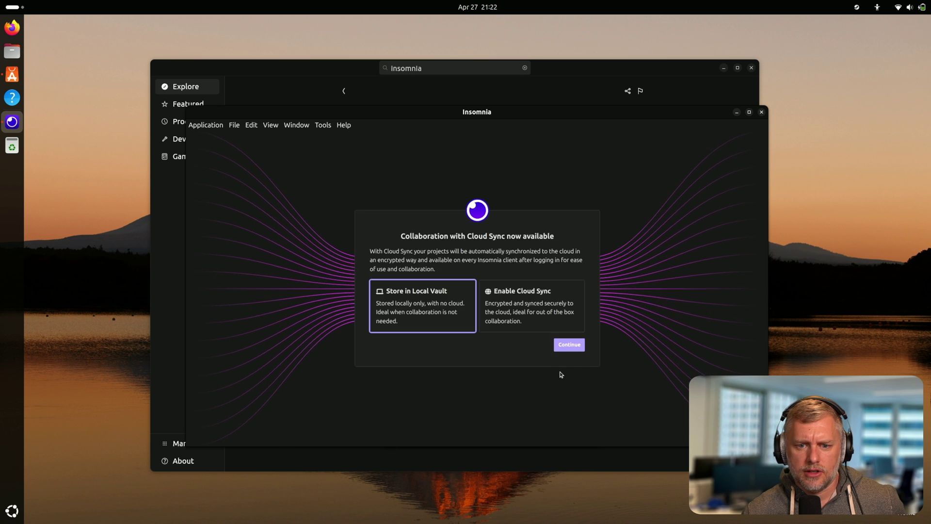
left_click(569, 344)
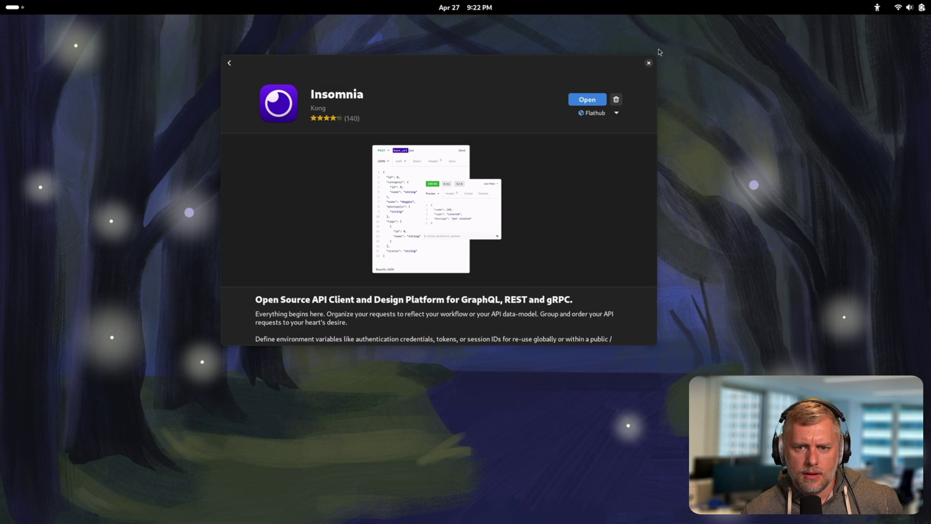
Open the Flathub Insomnia and check Help > About, confirming version 2023.5.8.
left_click(596, 100)
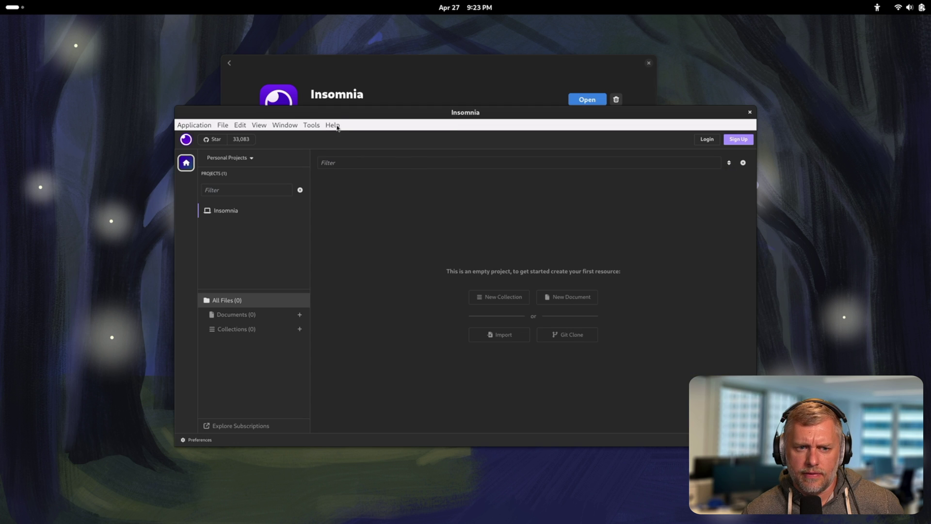
left_click(339, 128)
left_click(359, 226)
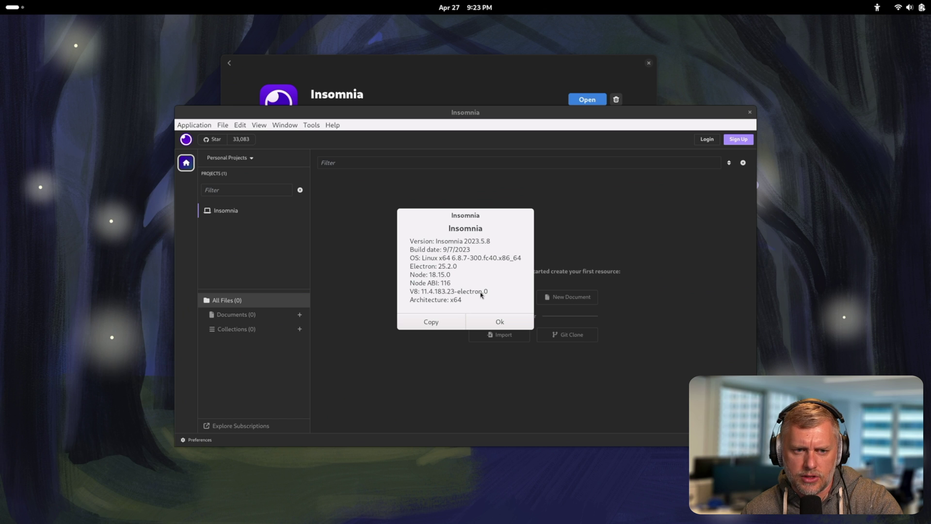
left_click(501, 322)
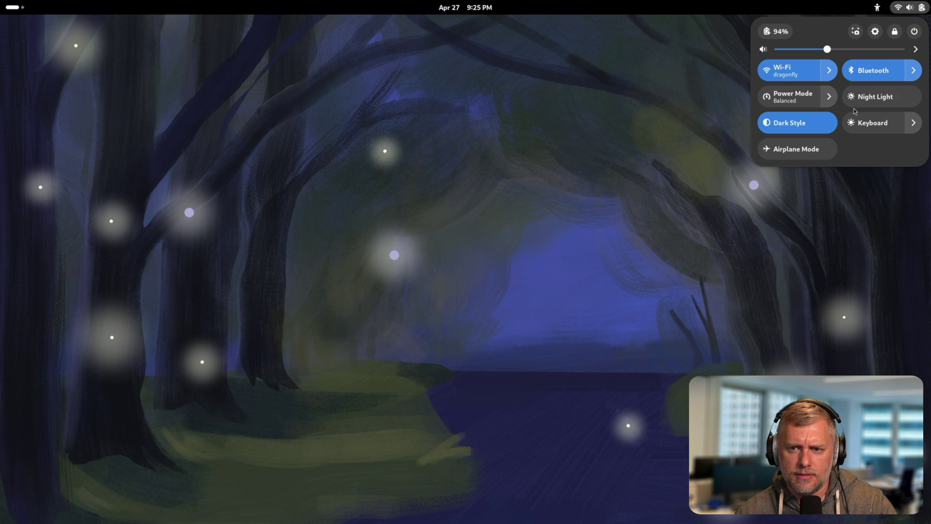
Capture a region screenshot on Fedora, then one on Ubuntu via Print Screen after viewing quick settings.
left_click(856, 31)
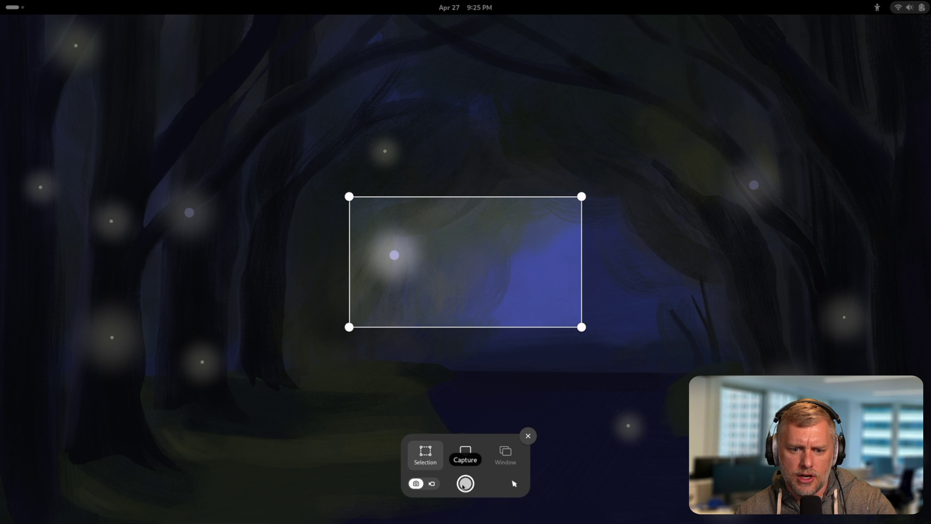
left_click(465, 483)
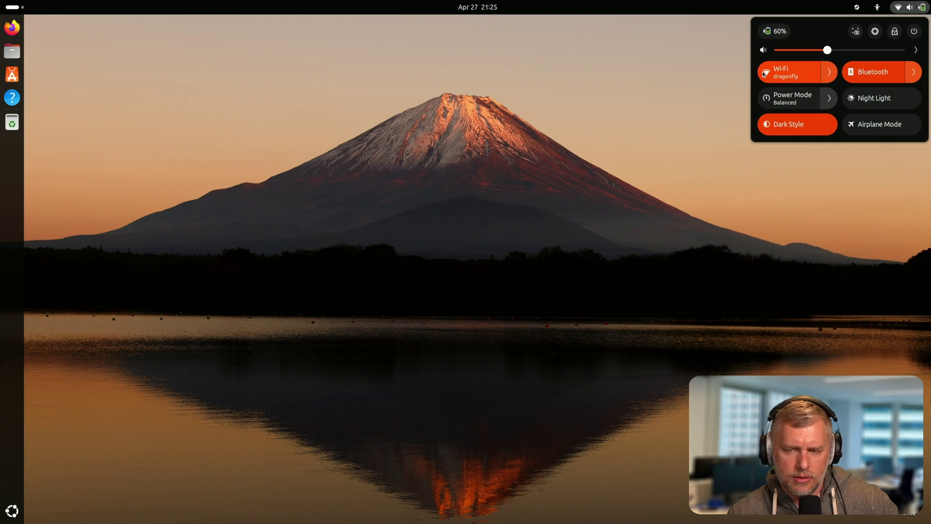
left_click(877, 7)
left_click(910, 7)
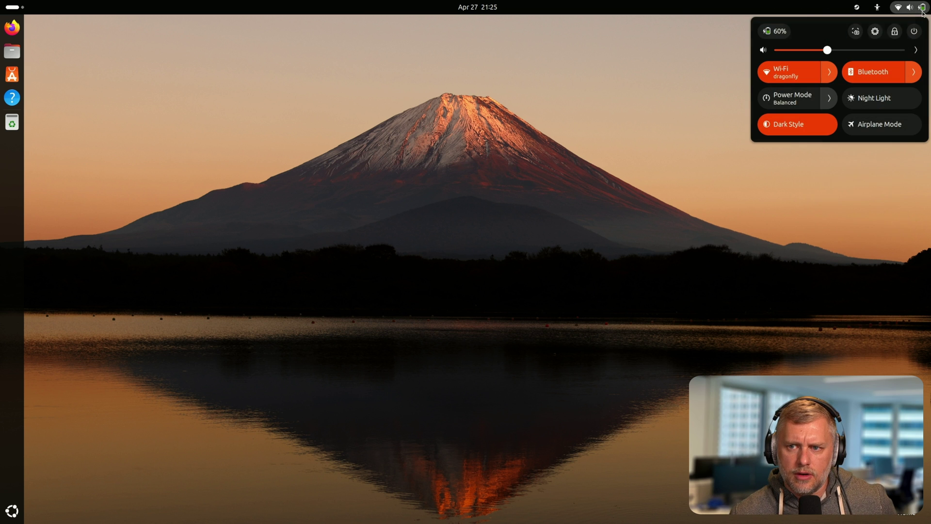
left_click(851, 36)
key("Print")
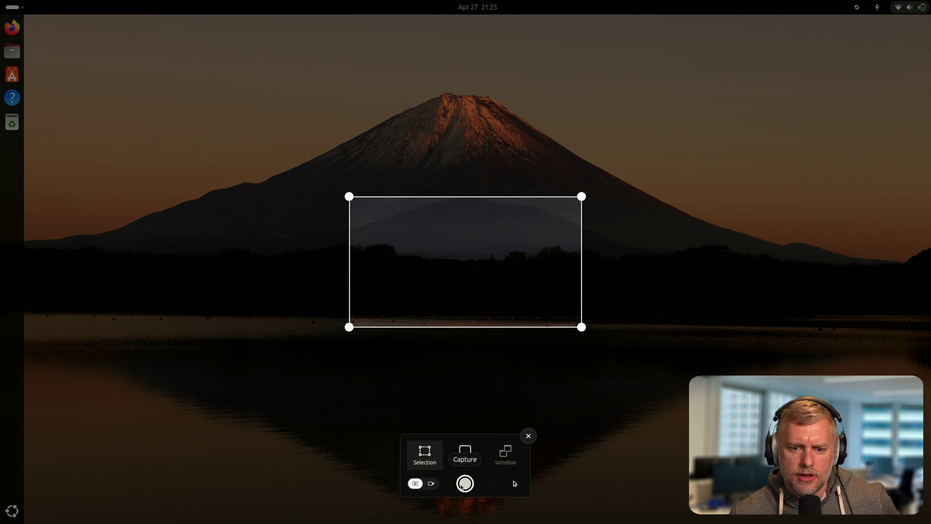
left_click(459, 483)
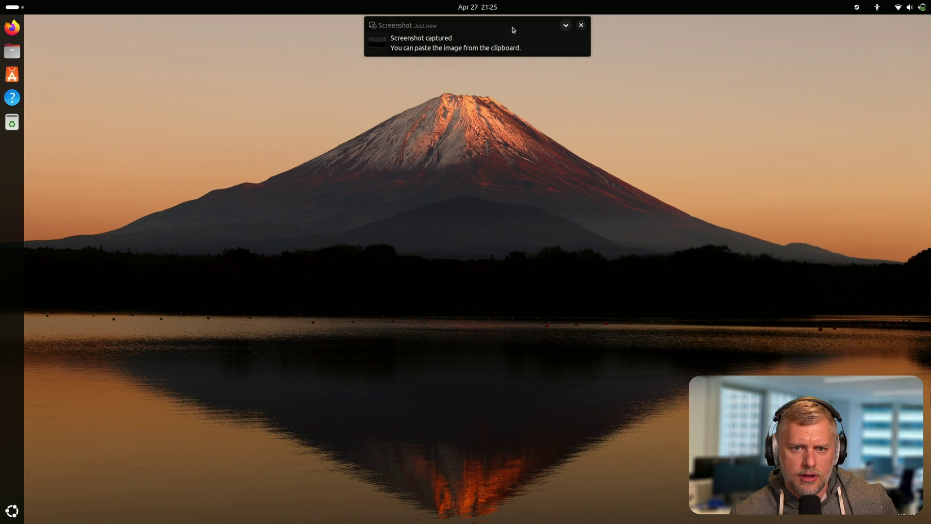